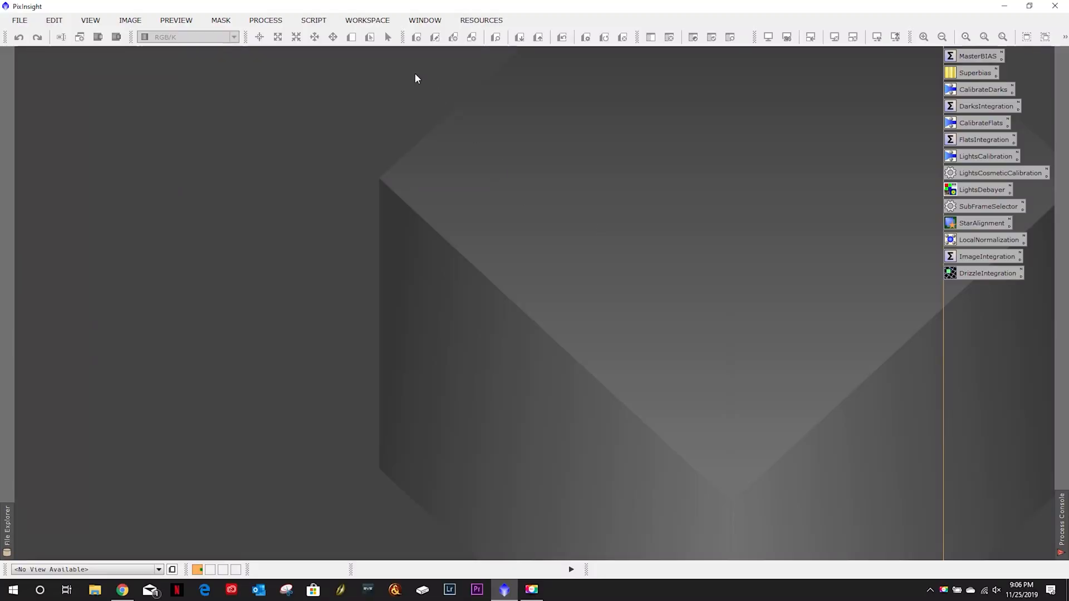
Step: Reveal the WeightedBatchPreprocessing entry under Script > Batch Processing
{"action": "left_click", "coordinate": [320, 23]}
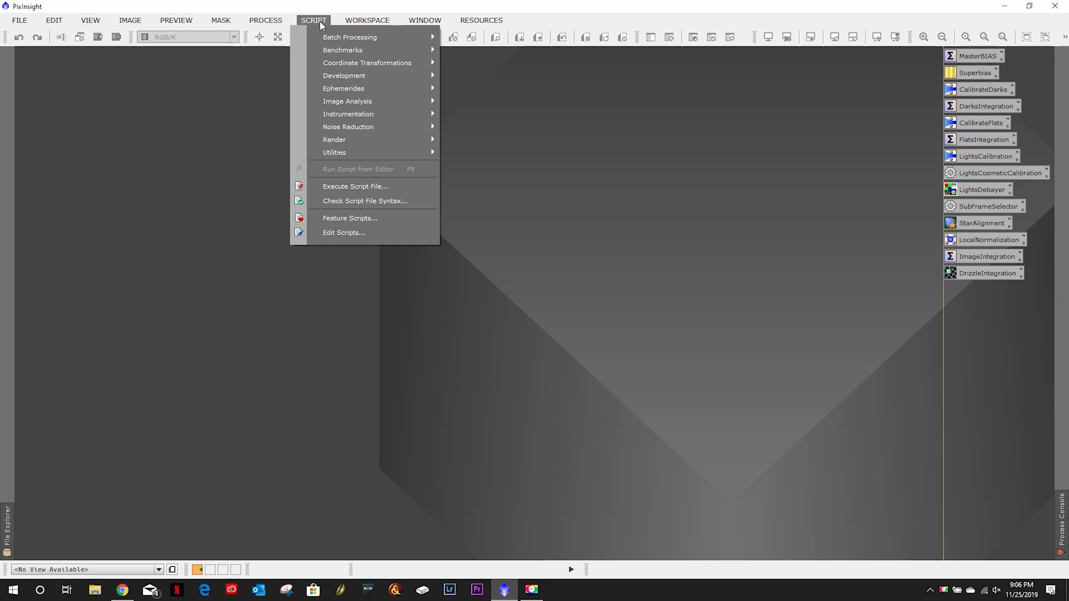
{"action": "mouse_move", "coordinate": [350, 38]}
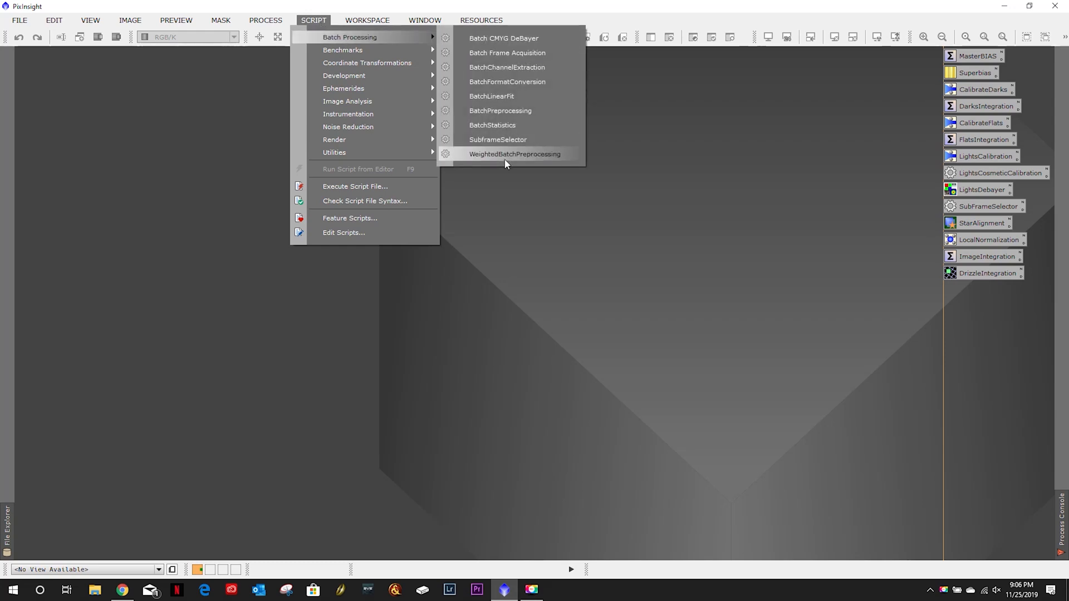
Step: Launch WBPP and load SUPERBIAS_Sept2019_ISO800_T6i.xisf from the Calibration folder as the bias frame
{"action": "left_click", "coordinate": [500, 155]}
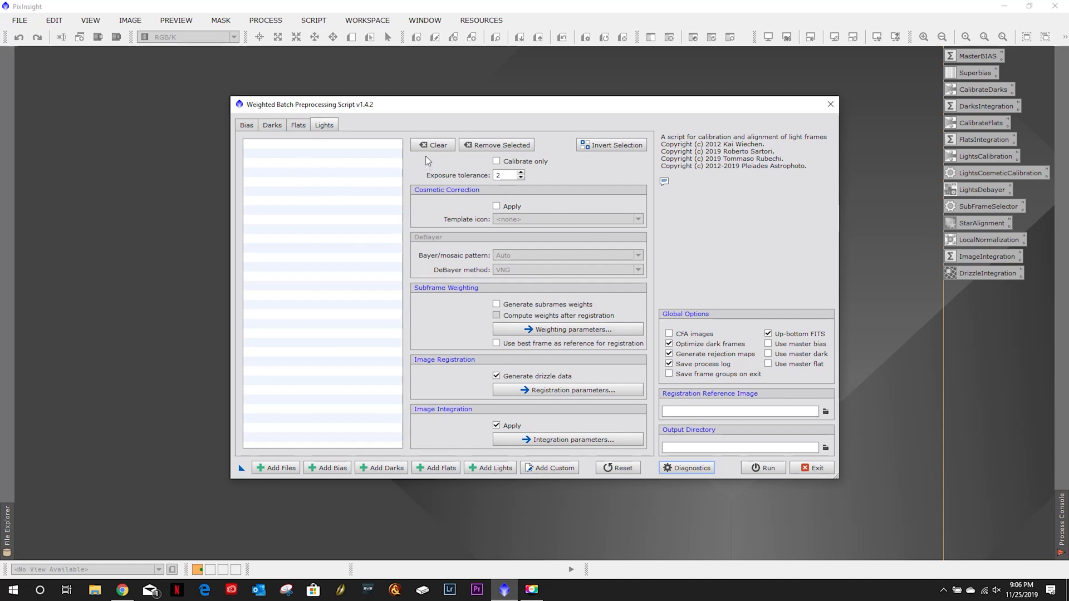
{"action": "left_click", "coordinate": [334, 469]}
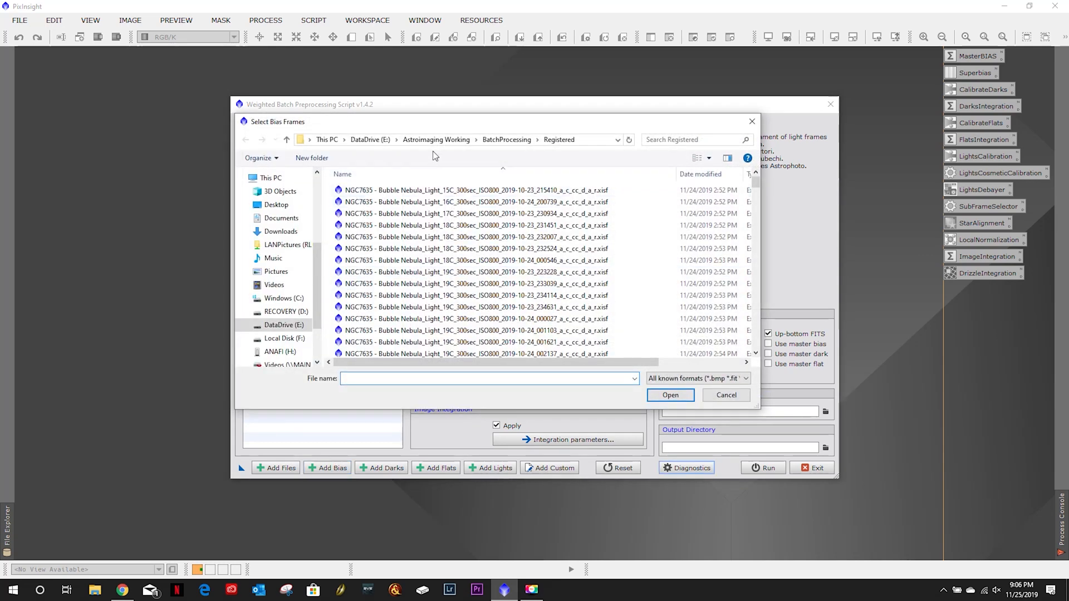
{"action": "left_click", "coordinate": [507, 143]}
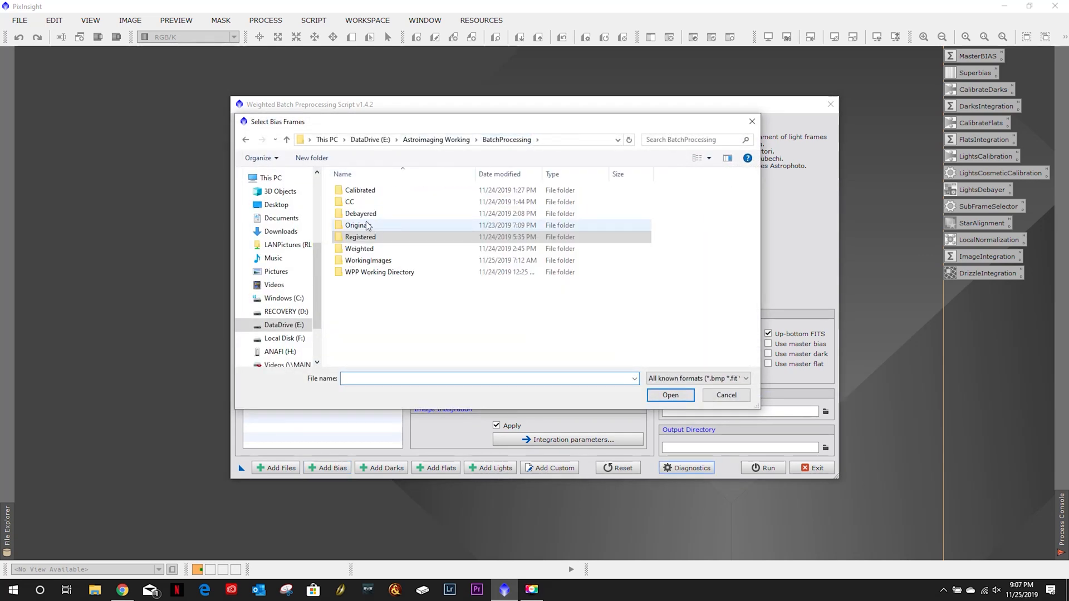
{"action": "double_click", "coordinate": [367, 193]}
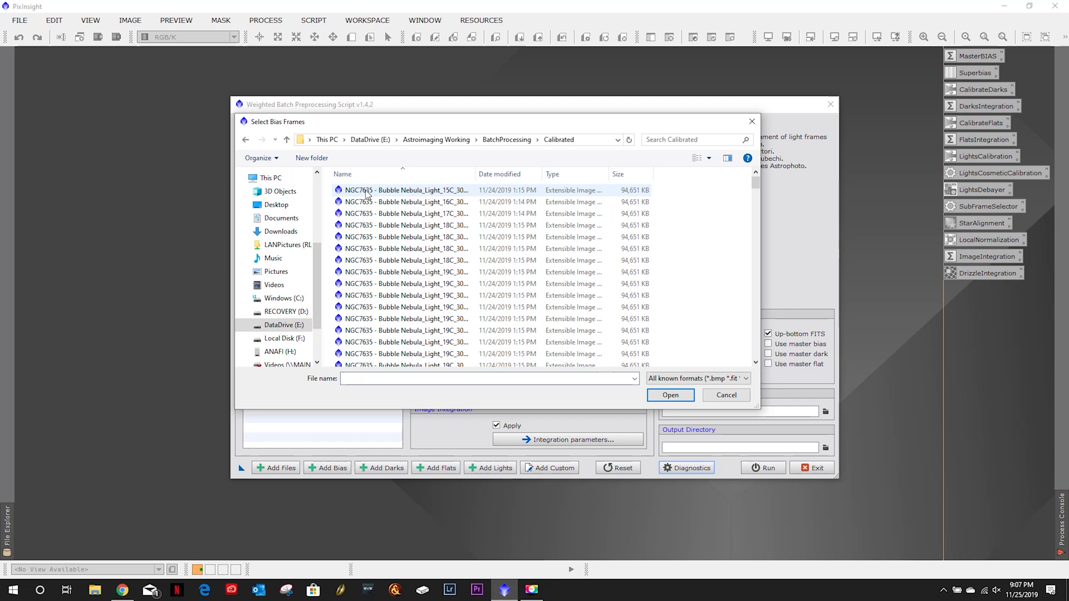
{"action": "left_click", "coordinate": [502, 141]}
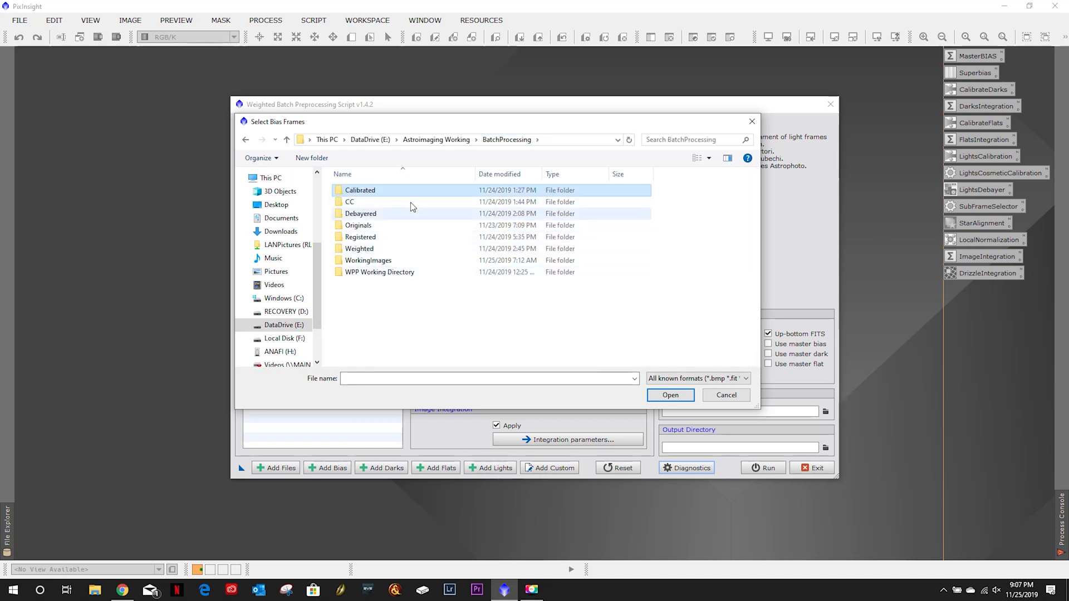
{"action": "left_click", "coordinate": [435, 140]}
{"action": "double_click", "coordinate": [385, 205]}
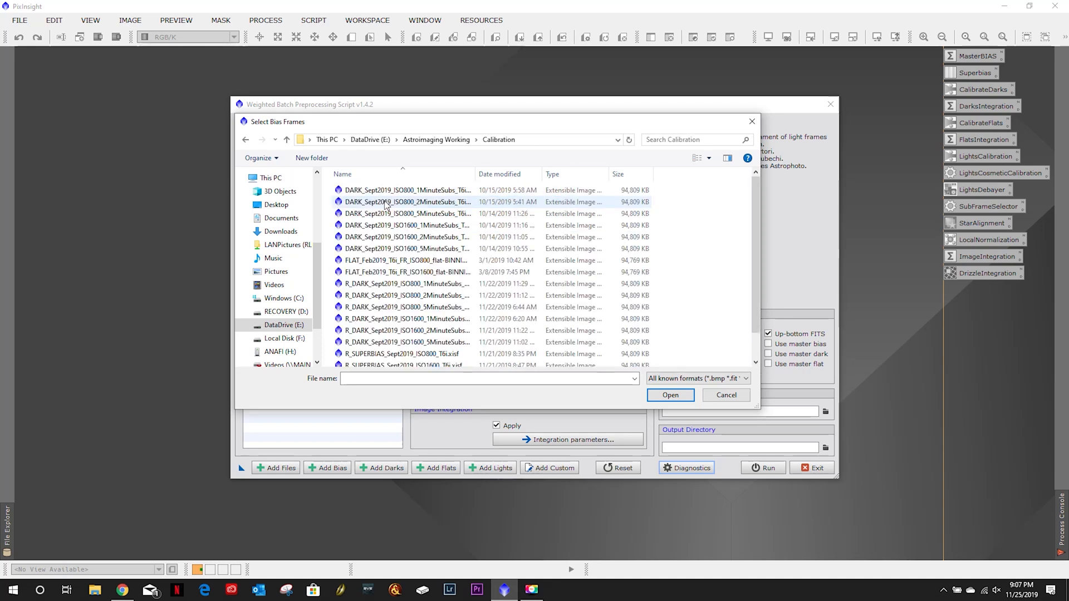
{"action": "scroll", "coordinate": [383, 278], "scroll_direction": "down", "scroll_amount": 3}
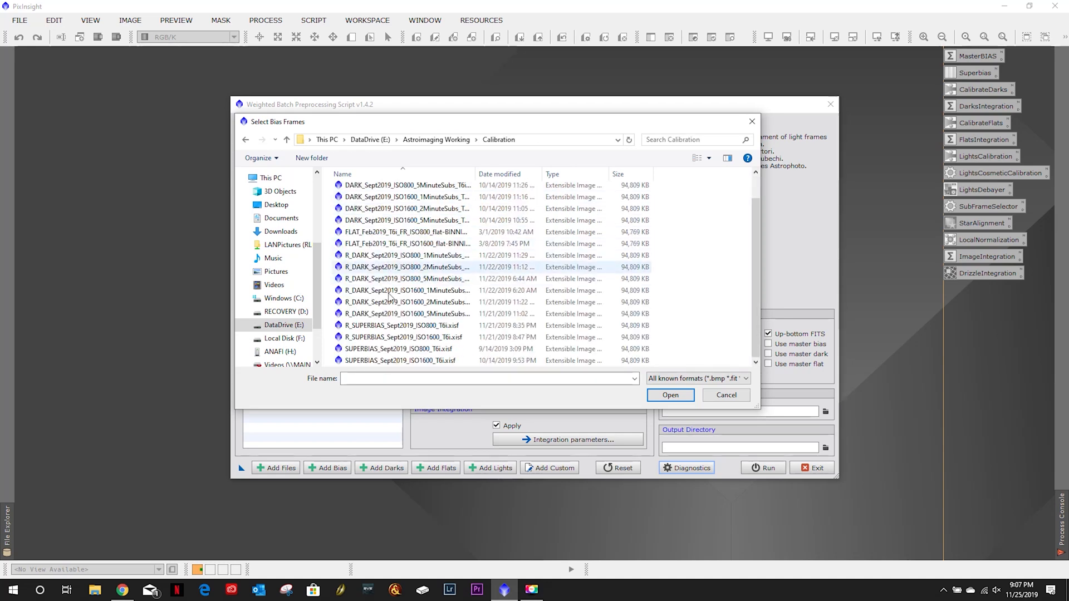
{"action": "left_click", "coordinate": [395, 349]}
{"action": "double_click", "coordinate": [395, 349]}
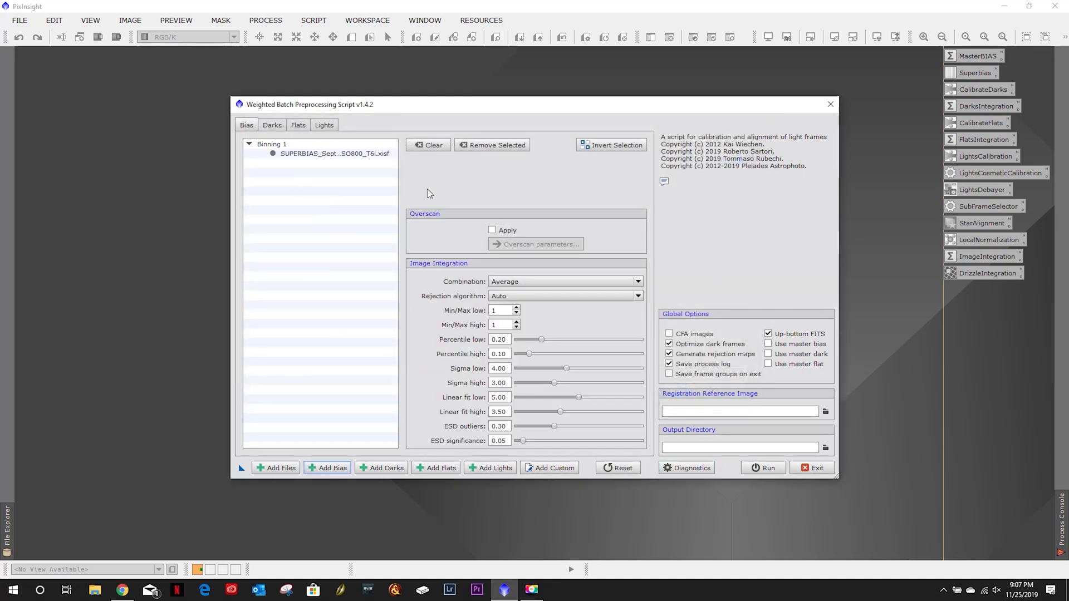
Step: Load the R_DARK ISO800 5MinuteSubs dark and FLAT_Feb2019 ISO800 flat, then show the Lights settings
{"action": "left_click", "coordinate": [391, 467]}
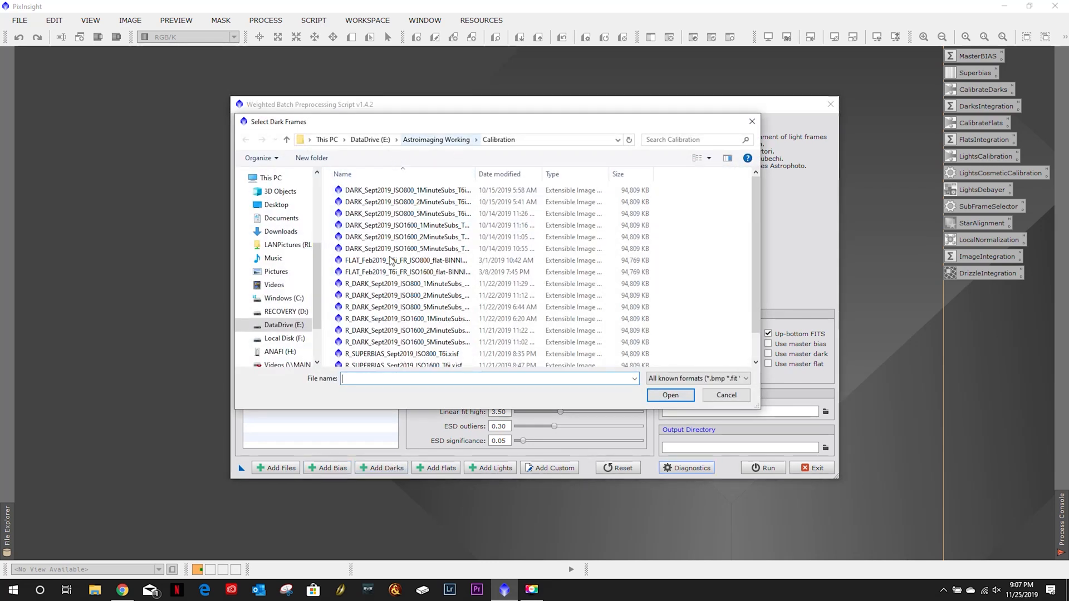
{"action": "double_click", "coordinate": [401, 308]}
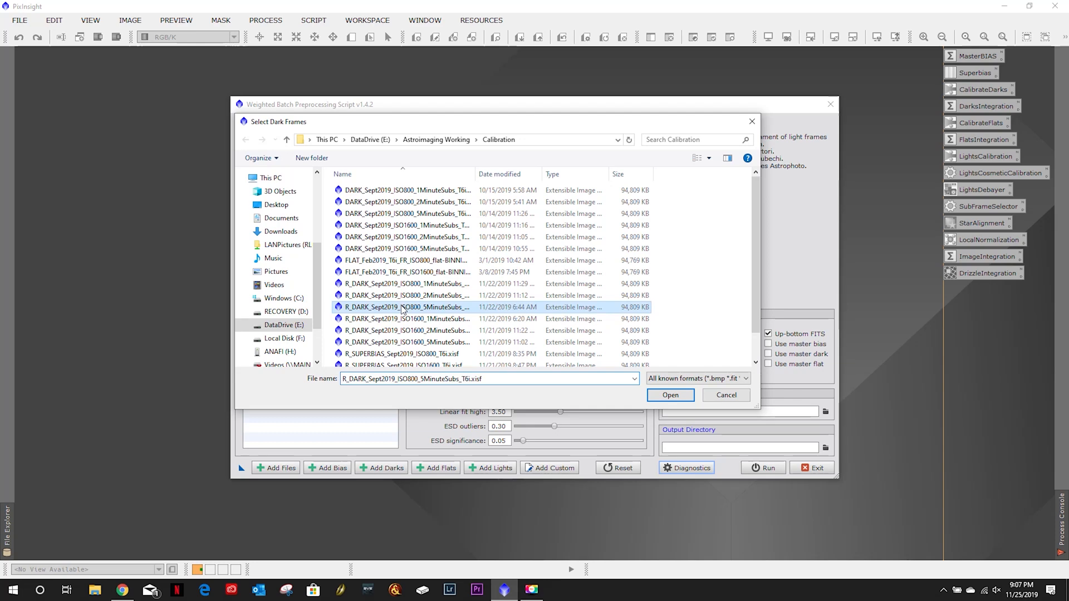
{"action": "left_click", "coordinate": [437, 469]}
{"action": "scroll", "coordinate": [409, 282], "scroll_direction": "down", "scroll_amount": 1}
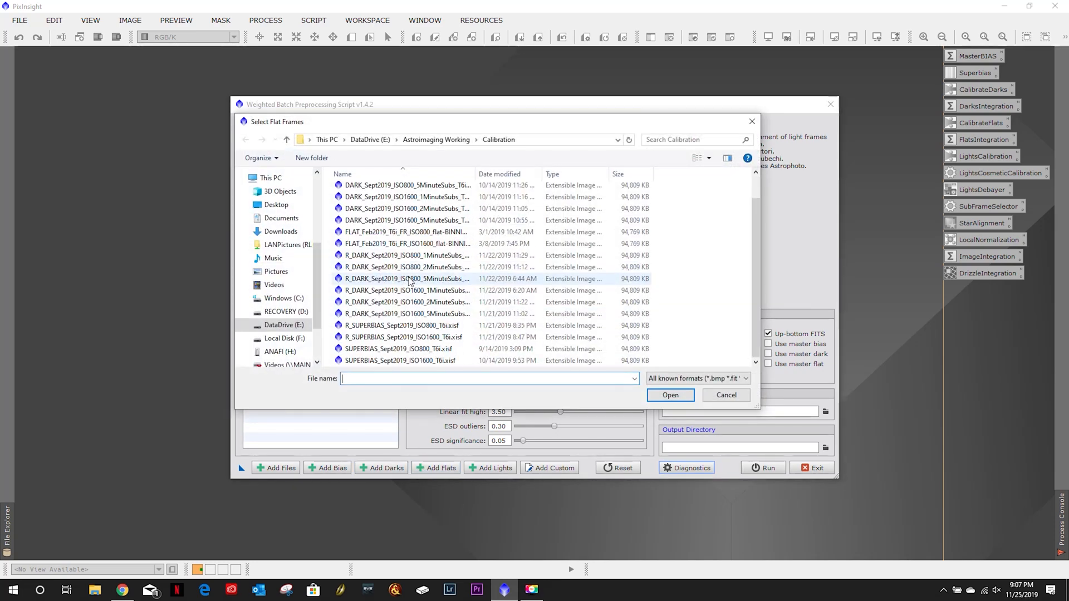
{"action": "double_click", "coordinate": [402, 232]}
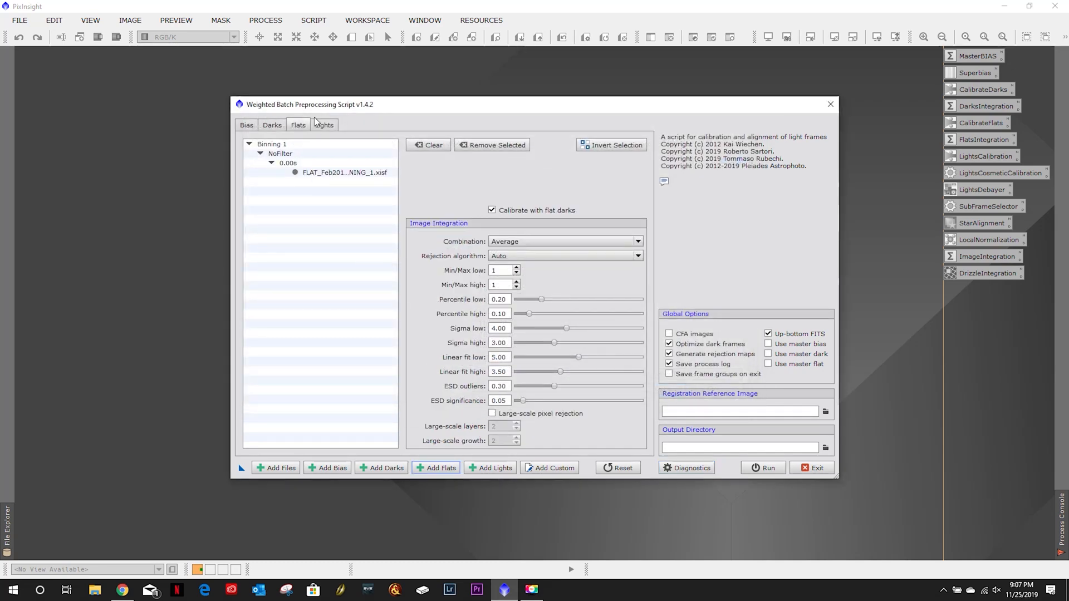
{"action": "left_click", "coordinate": [326, 126]}
Step: Load every frame in Originals > NGC7635 - Bubble Nebula > T6i - ISO800 - 5MinuteSubs > BlinkGood > Approved as lights
{"action": "left_click", "coordinate": [493, 468]}
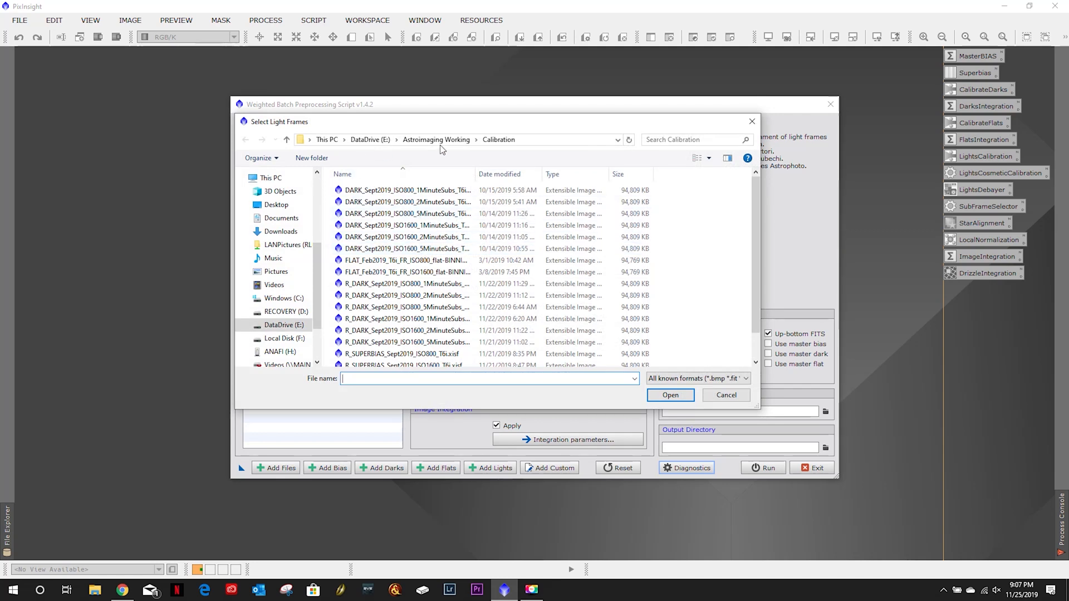
{"action": "left_click", "coordinate": [437, 139]}
{"action": "double_click", "coordinate": [380, 191]}
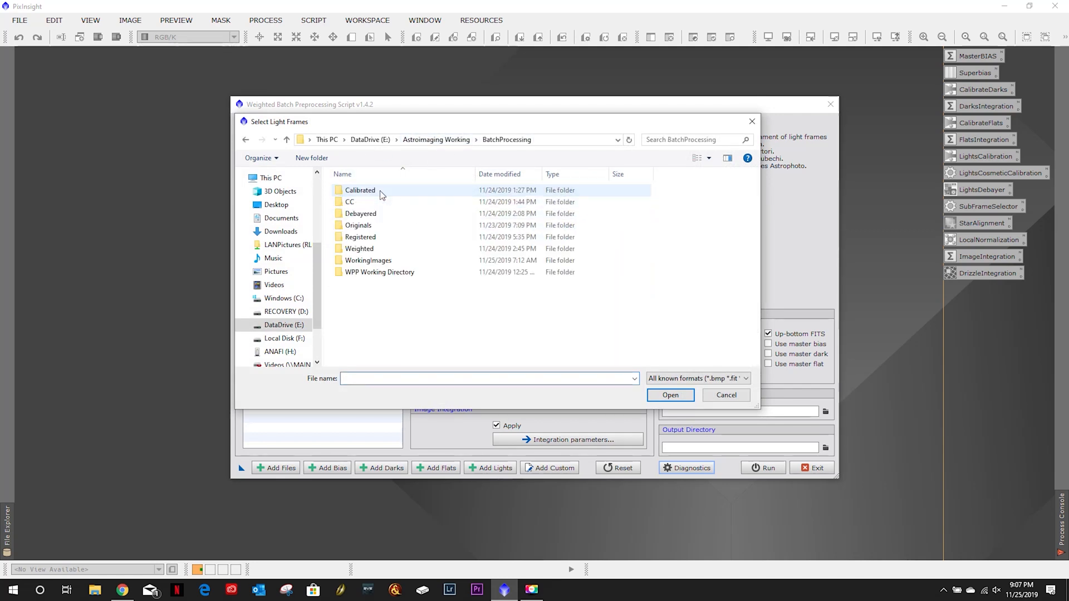
{"action": "double_click", "coordinate": [367, 226]}
{"action": "double_click", "coordinate": [375, 190]}
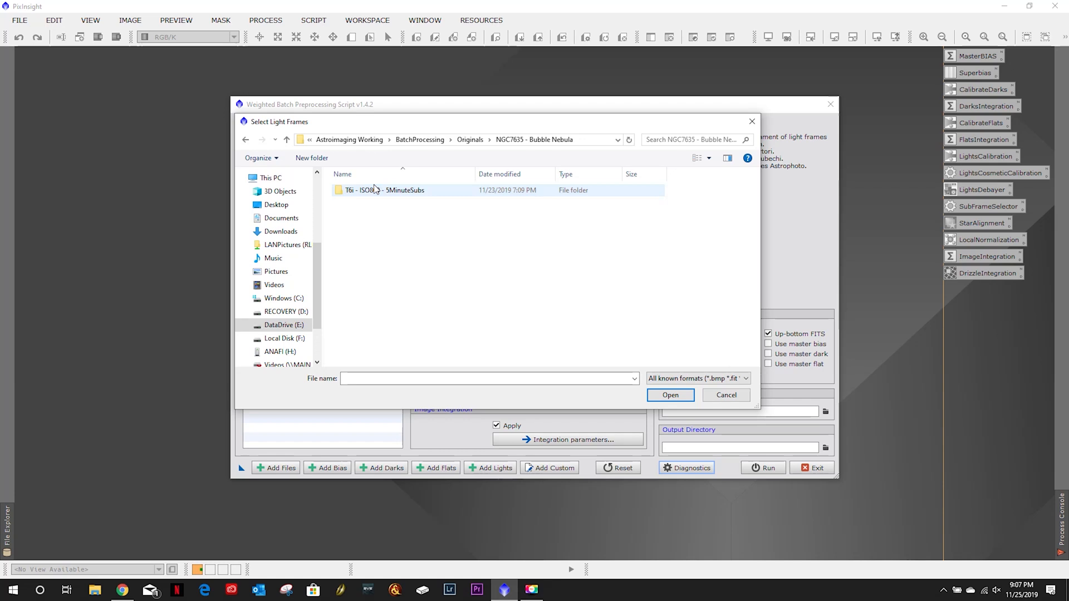
{"action": "double_click", "coordinate": [368, 194]}
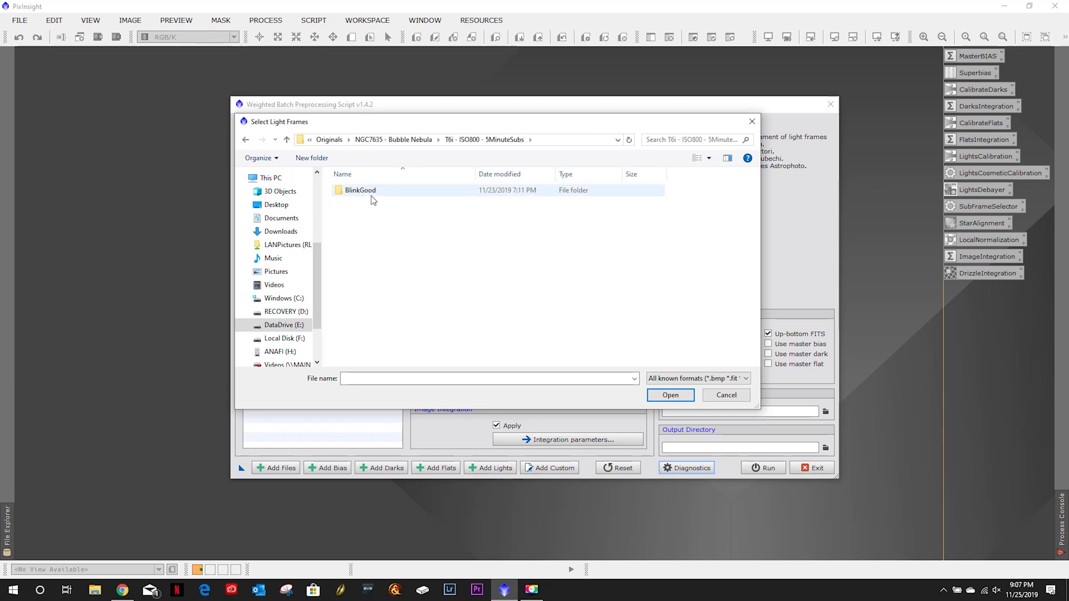
{"action": "double_click", "coordinate": [371, 193]}
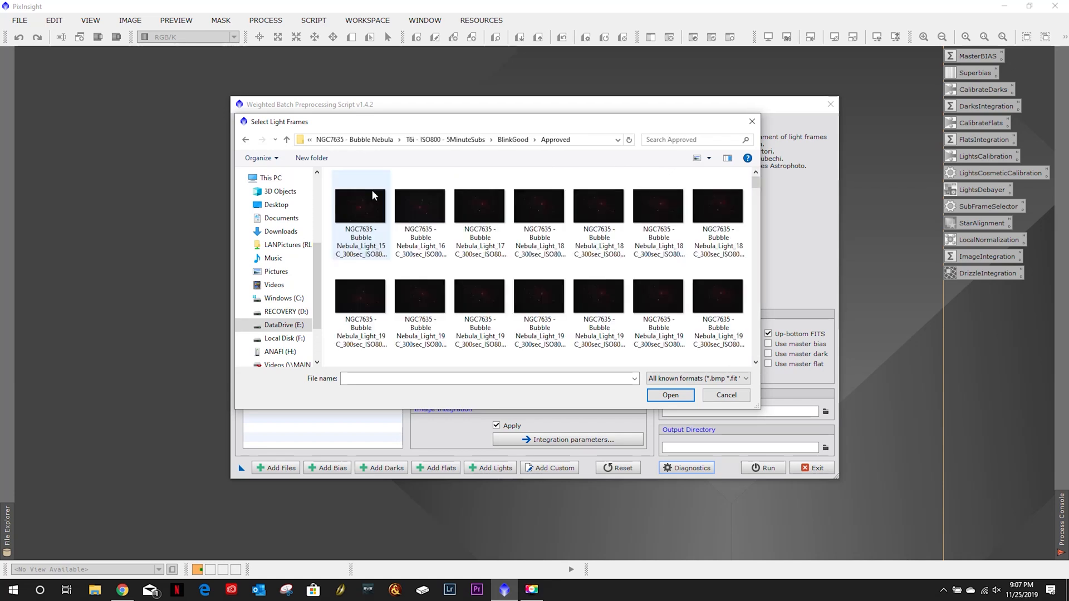
{"action": "left_click", "coordinate": [357, 200]}
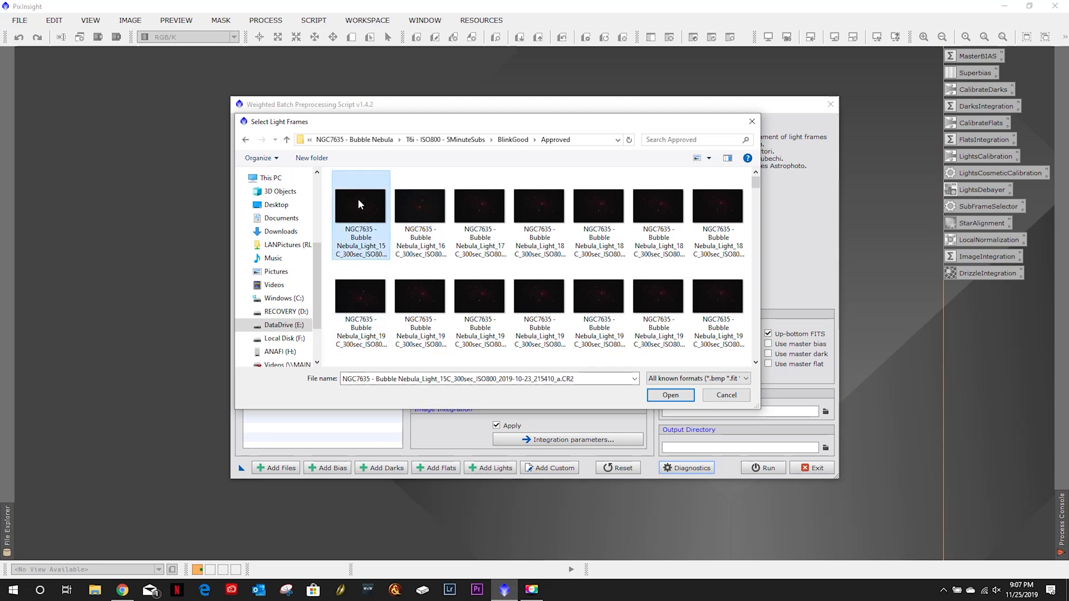
{"action": "key", "text": "ctrl+a"}
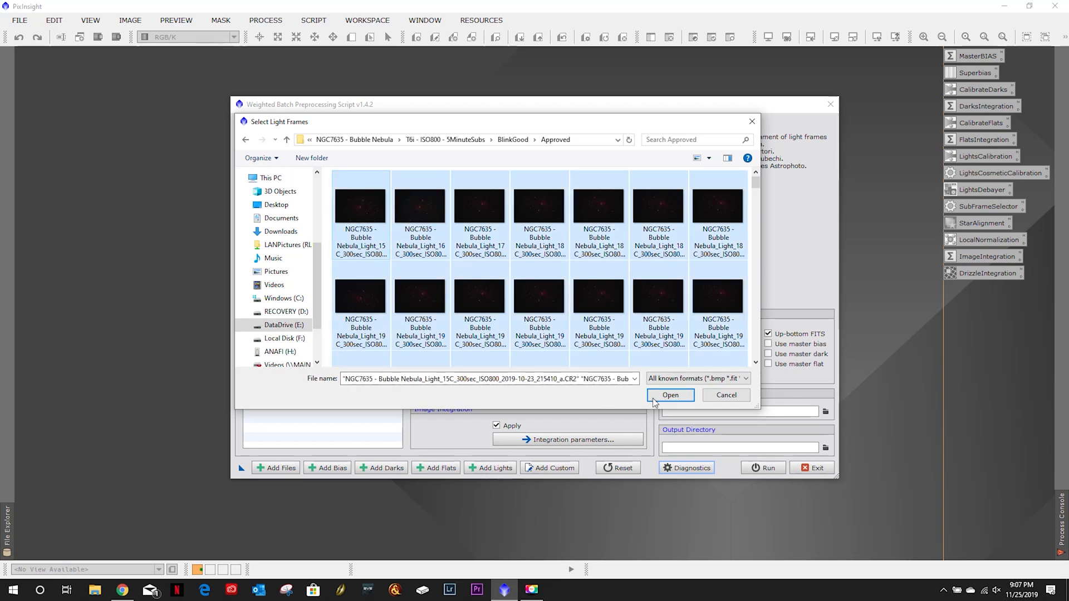
{"action": "left_click", "coordinate": [669, 395]}
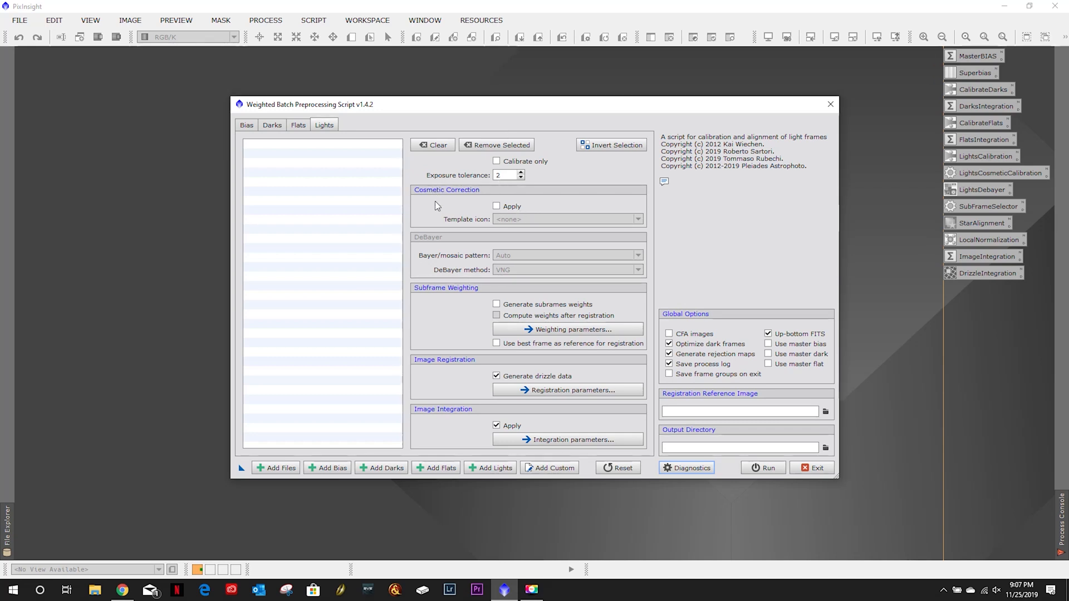
Step: Enable cosmetic correction with no template, subframe weight generation and weights computed after registration
{"action": "left_click", "coordinate": [498, 207]}
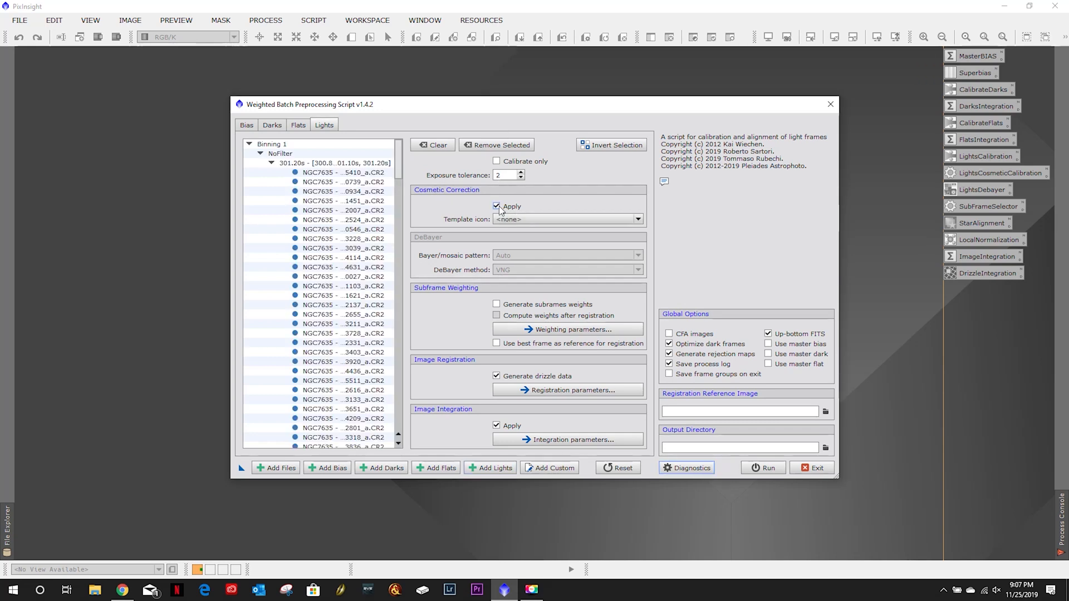
{"action": "left_click", "coordinate": [530, 219]}
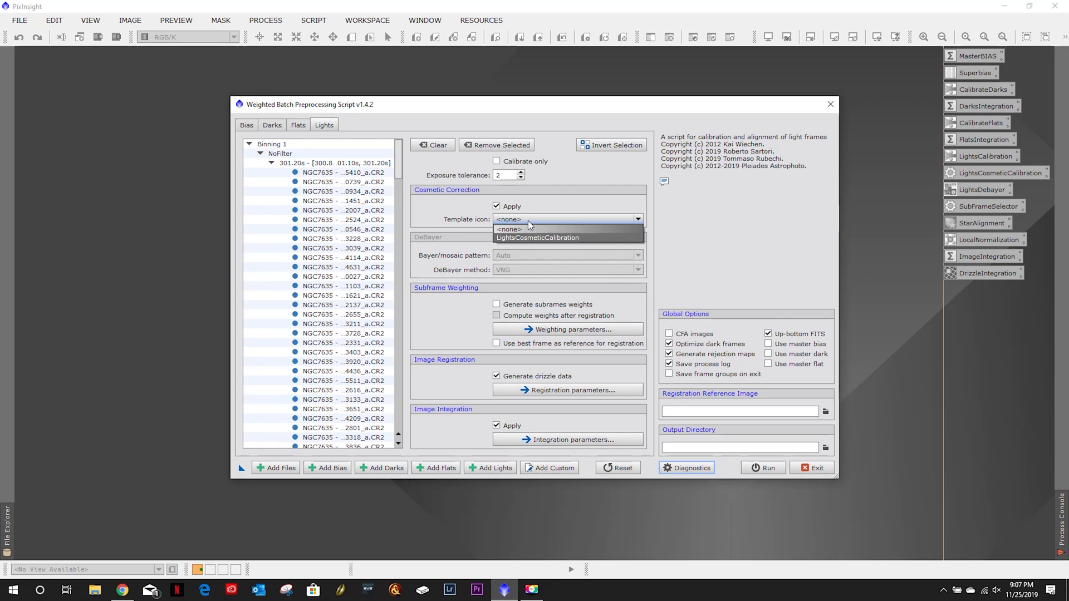
{"action": "left_click", "coordinate": [562, 201]}
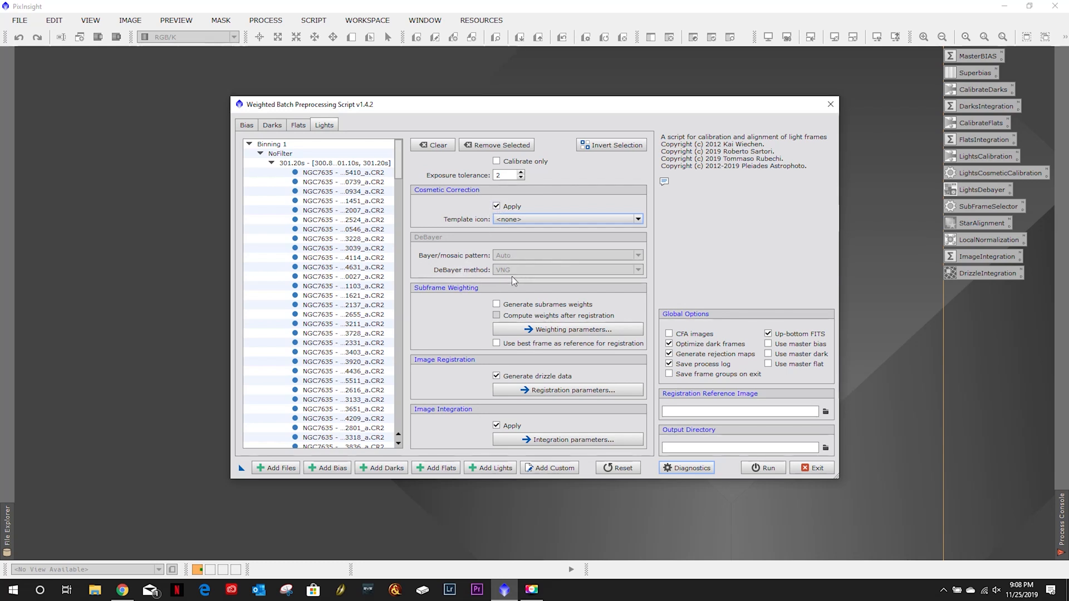
{"action": "left_click", "coordinate": [501, 307]}
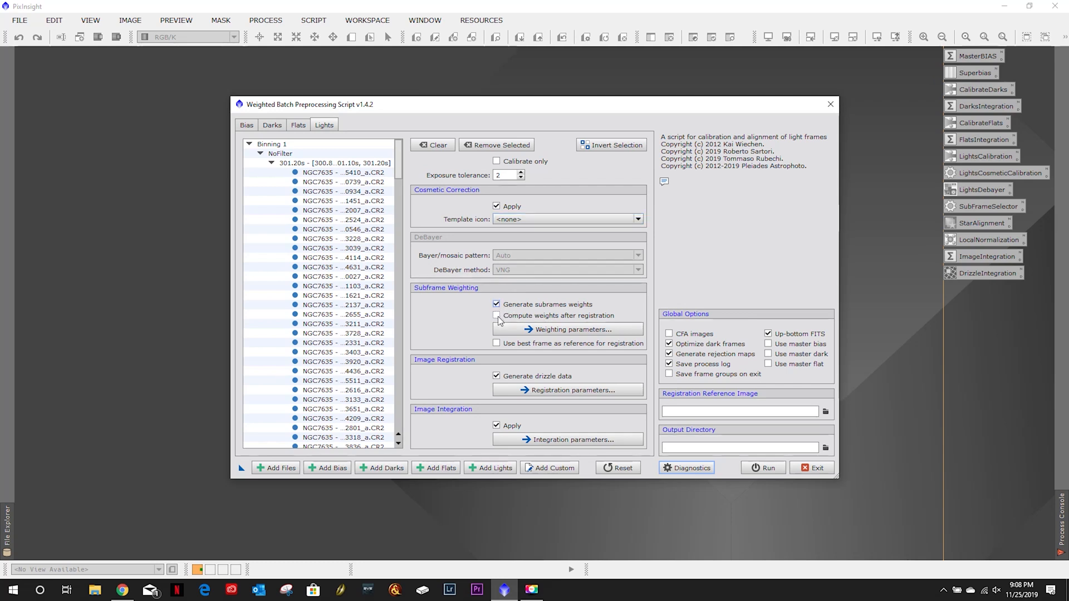
{"action": "left_click", "coordinate": [498, 317]}
Step: In Weighting parameters try the Galaxy and Cluster presets, settle on Nebula and close the panel
{"action": "left_click", "coordinate": [553, 330]}
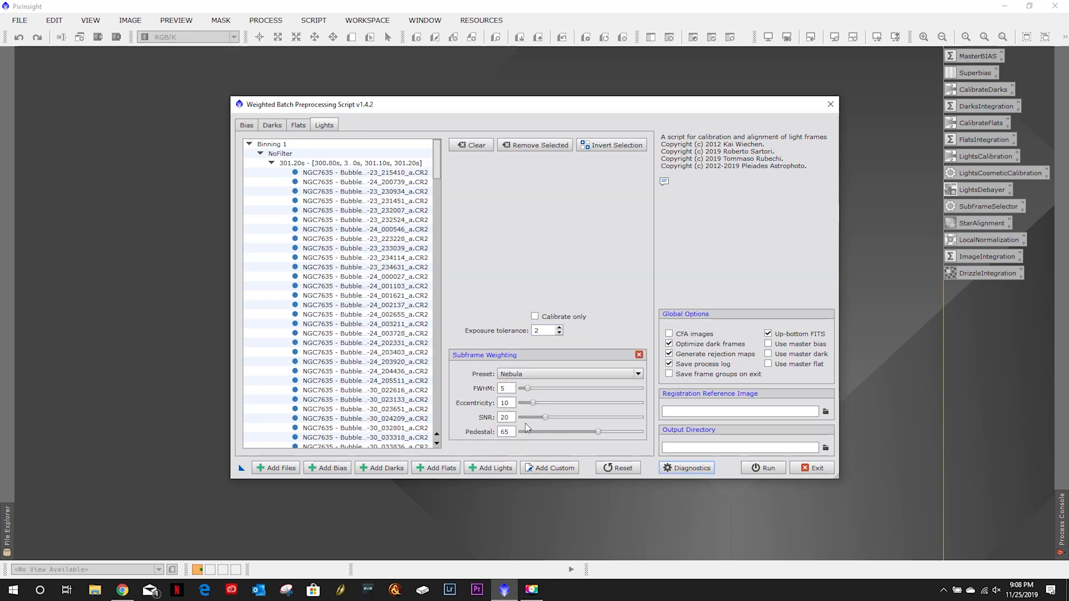
{"action": "left_click", "coordinate": [534, 375]}
{"action": "left_click", "coordinate": [528, 375]}
{"action": "left_click", "coordinate": [529, 404]}
{"action": "left_click", "coordinate": [525, 373]}
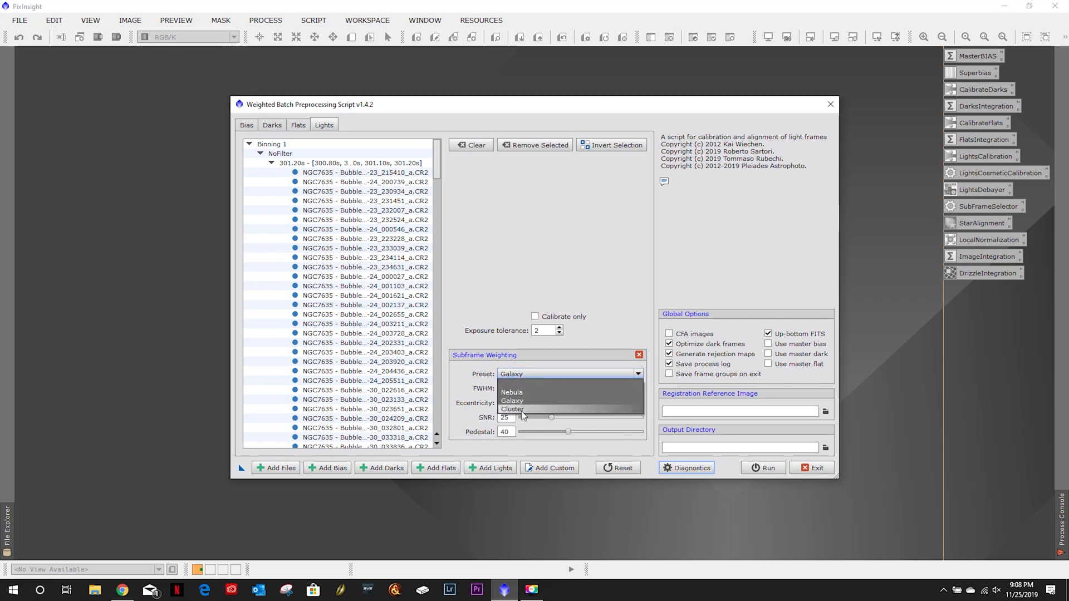
{"action": "left_click", "coordinate": [522, 408]}
{"action": "left_click", "coordinate": [536, 375]}
{"action": "left_click", "coordinate": [530, 392]}
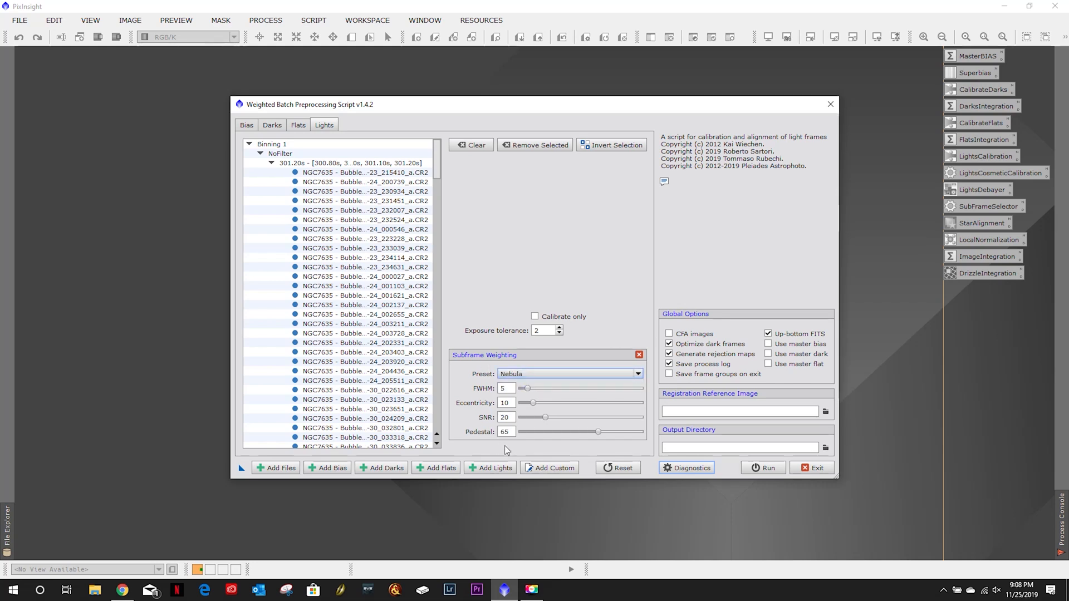
{"action": "left_click", "coordinate": [640, 355]}
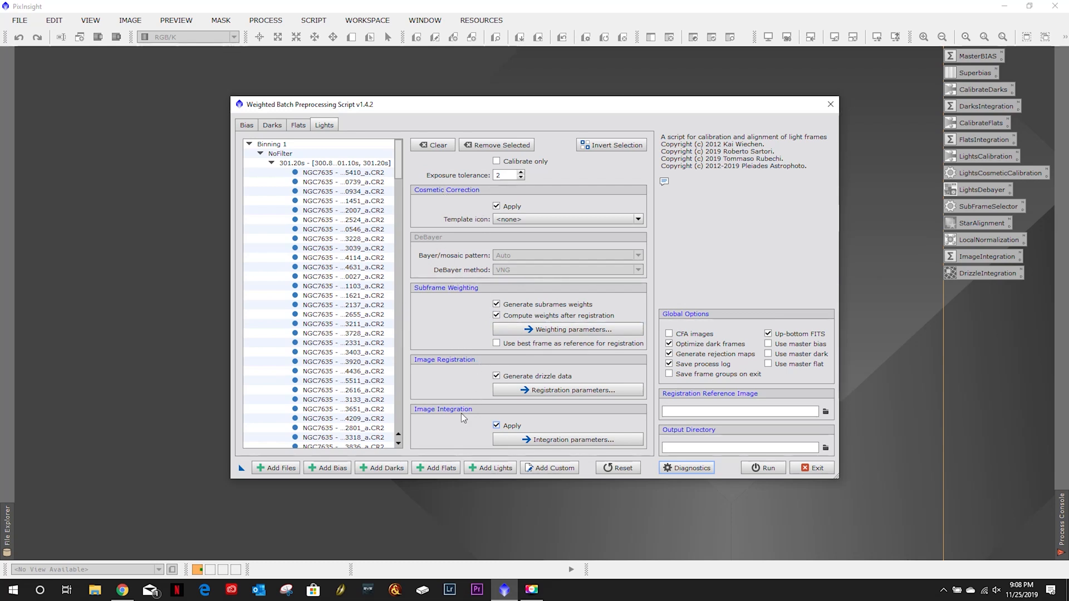
Step: Keep Average combination and choose Generalized Extreme Studentized Deviate rejection in Integration parameters
{"action": "left_click", "coordinate": [556, 439]}
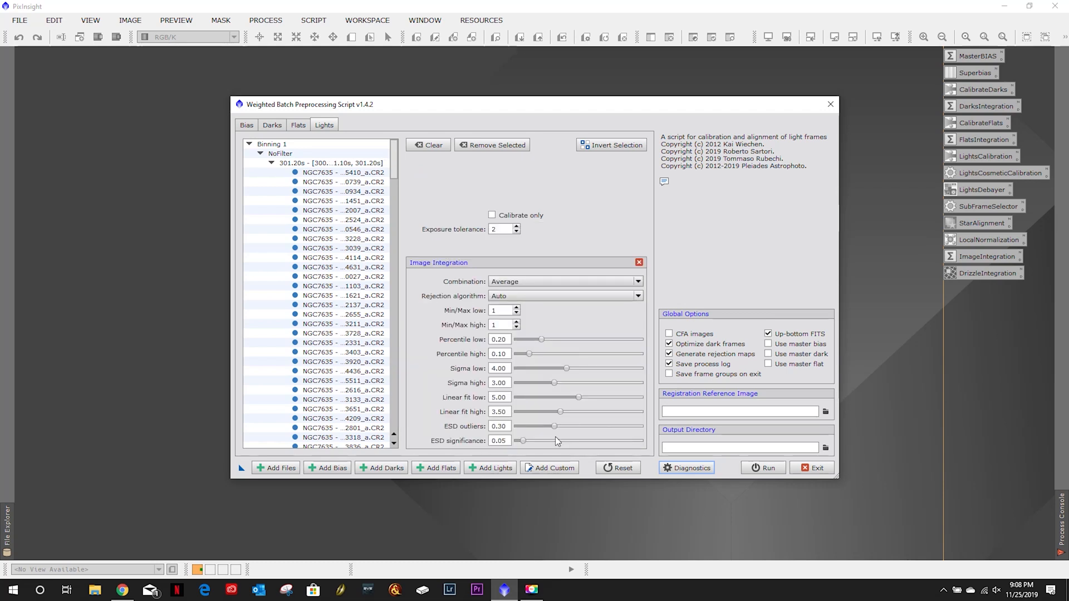
{"action": "left_click", "coordinate": [536, 280]}
{"action": "left_click", "coordinate": [536, 280]}
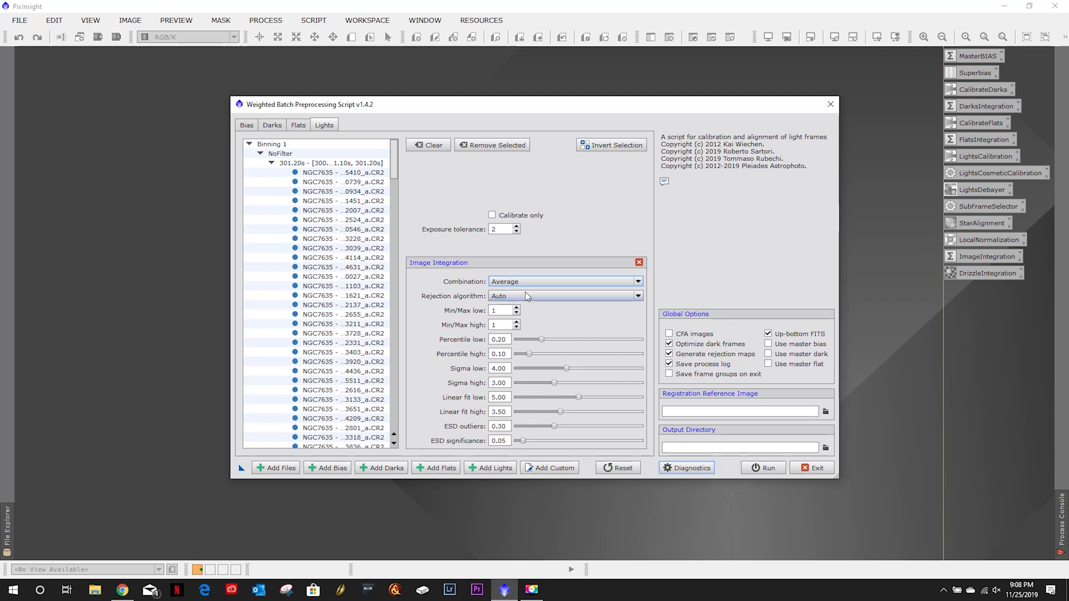
{"action": "left_click", "coordinate": [525, 294]}
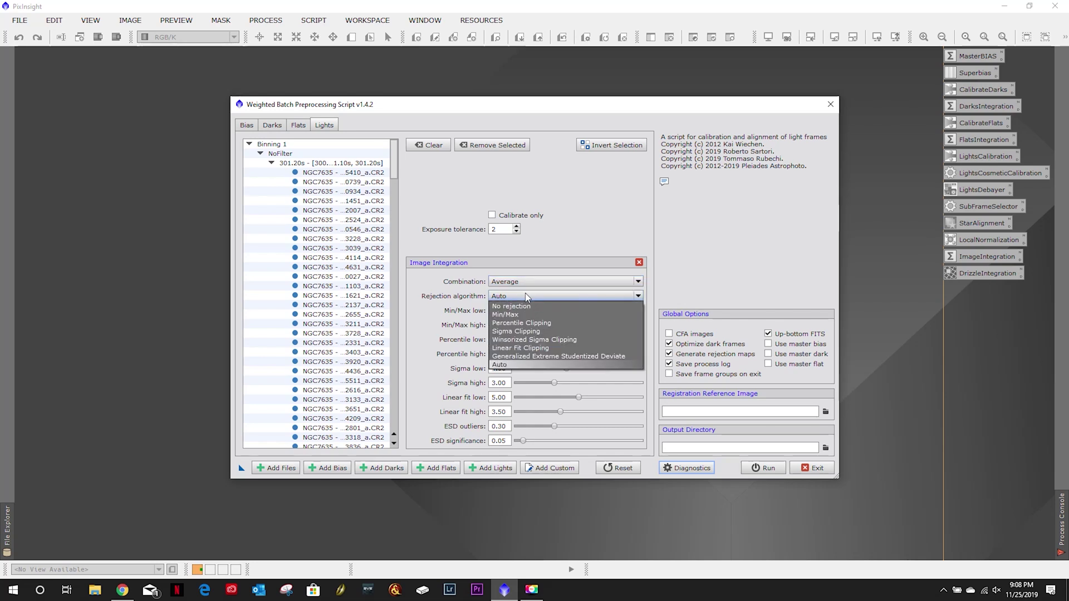
{"action": "left_click", "coordinate": [528, 358]}
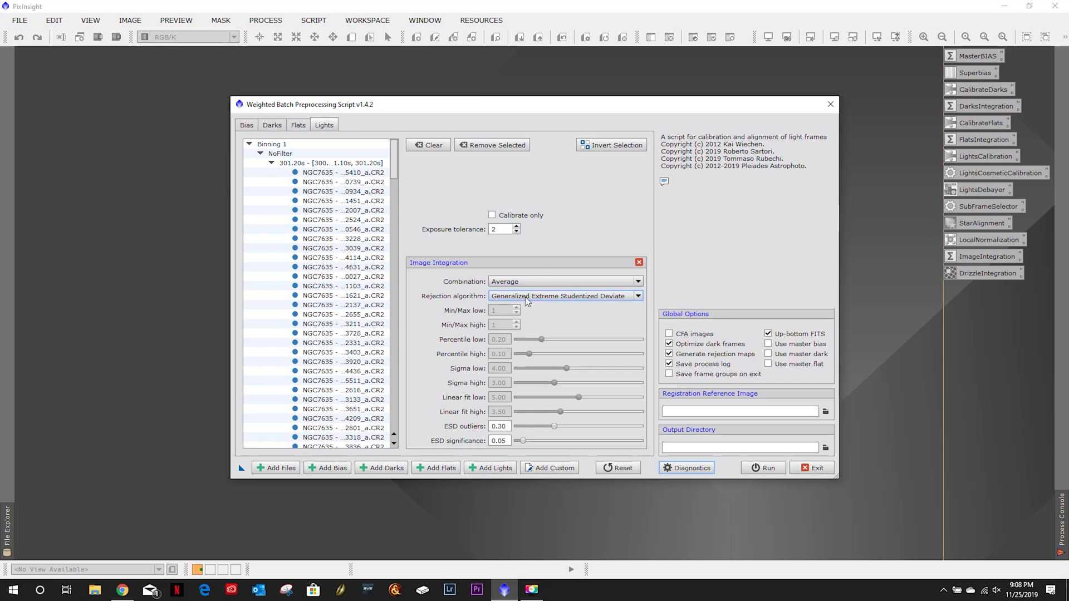
{"action": "left_click", "coordinate": [639, 263]}
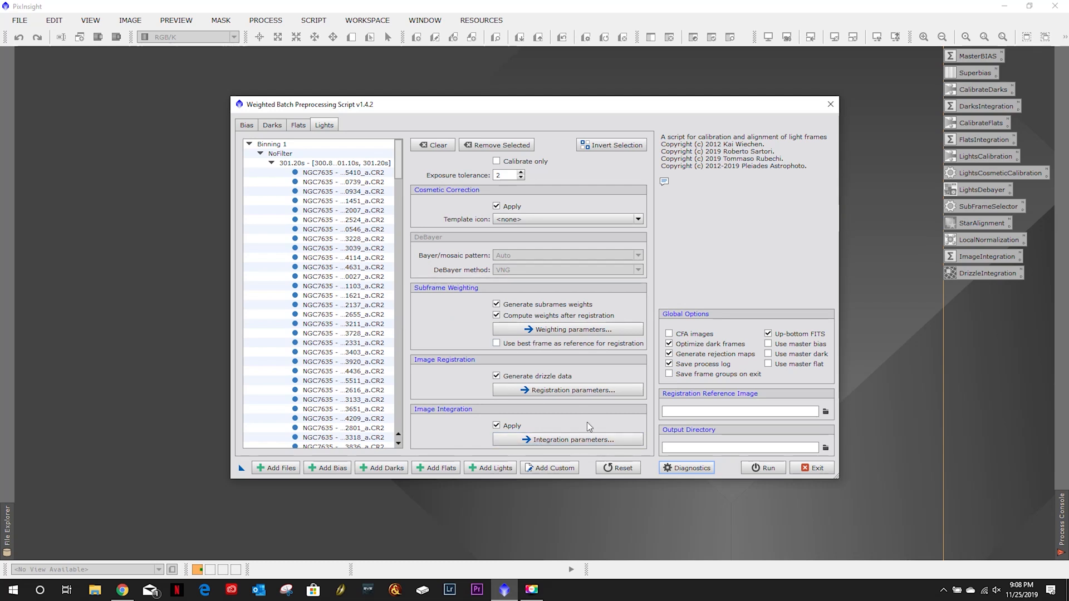
Step: Check CFA images, Use master bias and Use master dark in Global Options
{"action": "left_click", "coordinate": [670, 335]}
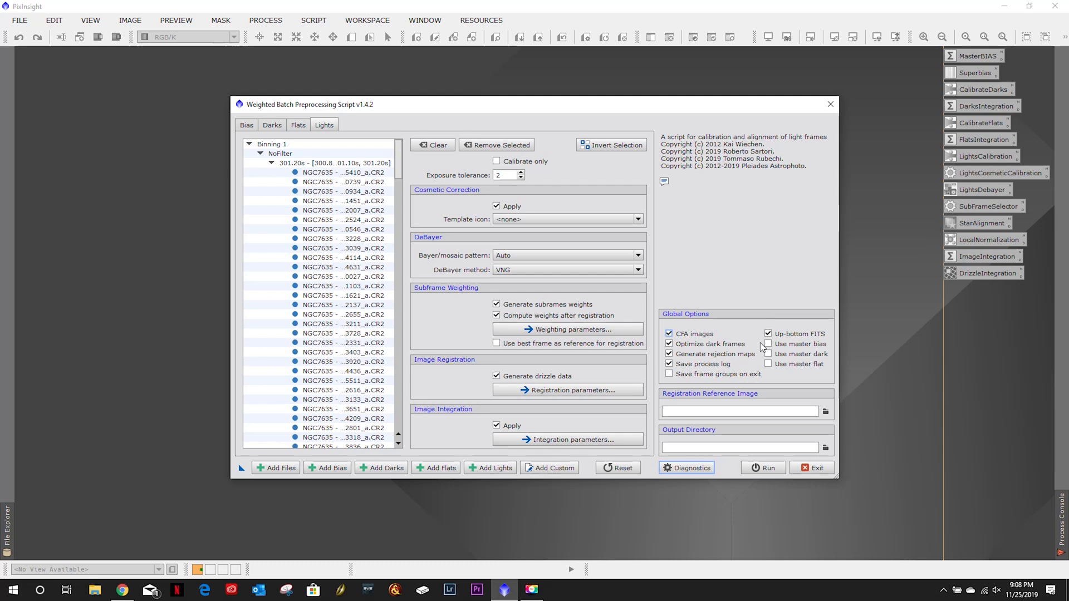
{"action": "left_click", "coordinate": [769, 345]}
{"action": "left_click", "coordinate": [769, 354]}
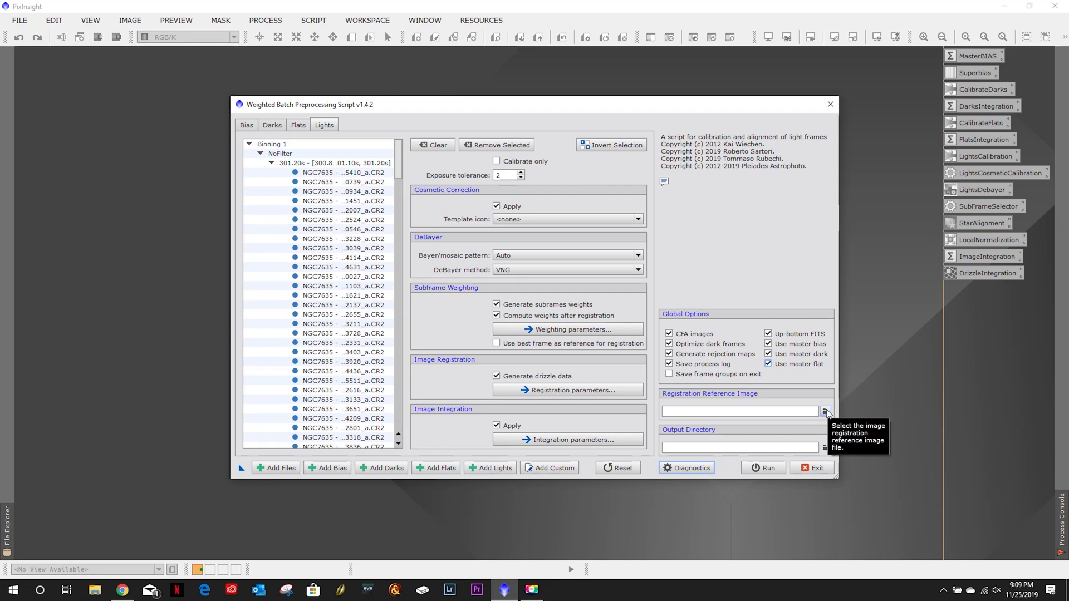
Step: Use the first approved light as registration reference and WPP Working Directory as output folder
{"action": "left_click", "coordinate": [826, 412]}
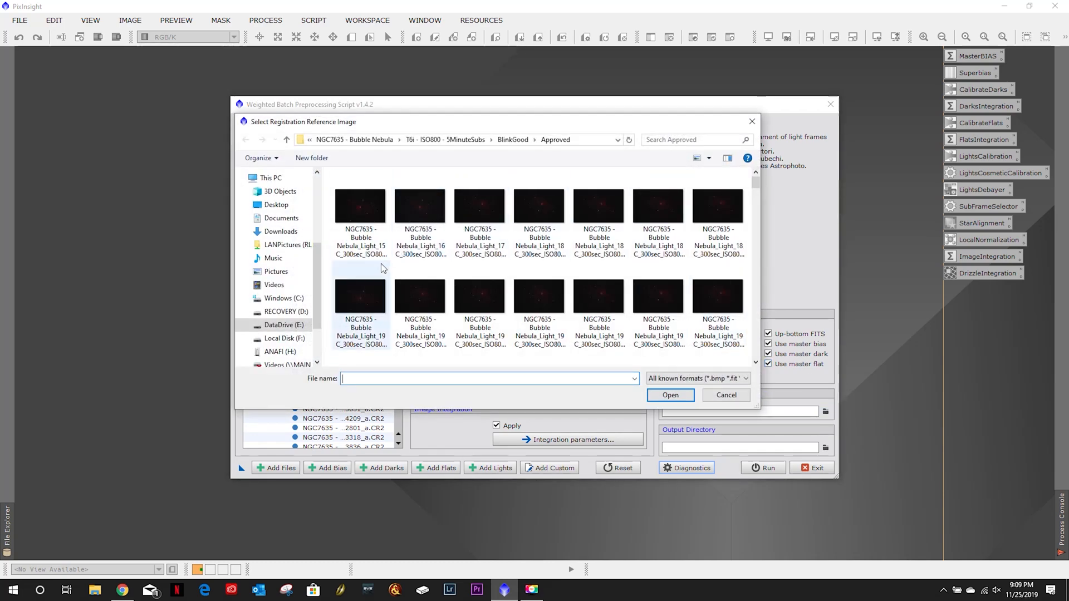
{"action": "double_click", "coordinate": [372, 208]}
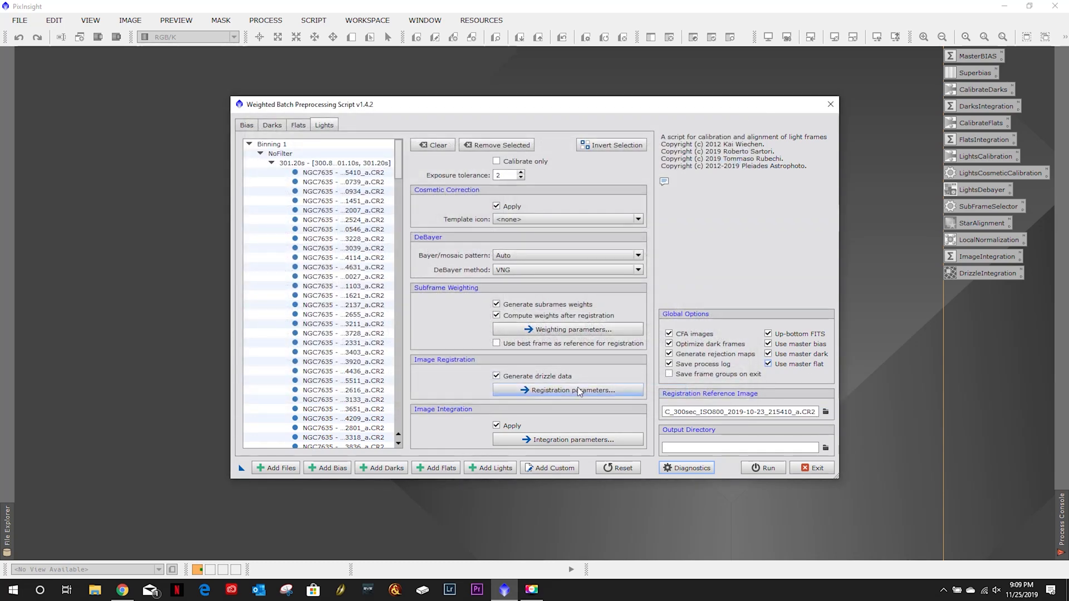
{"action": "left_click", "coordinate": [826, 448]}
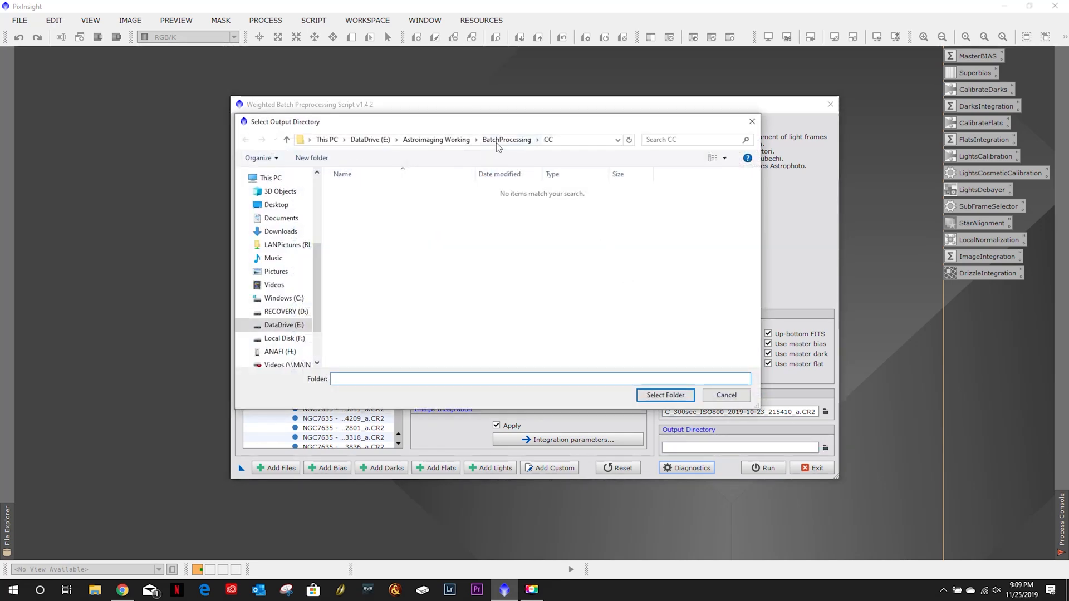
{"action": "left_click", "coordinate": [501, 139]}
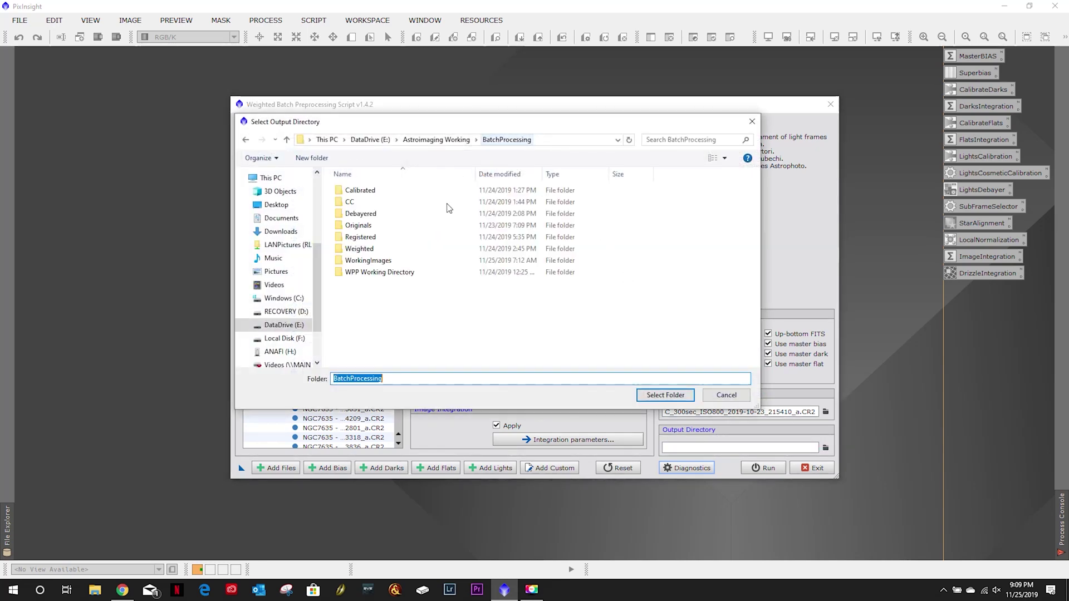
{"action": "double_click", "coordinate": [364, 272]}
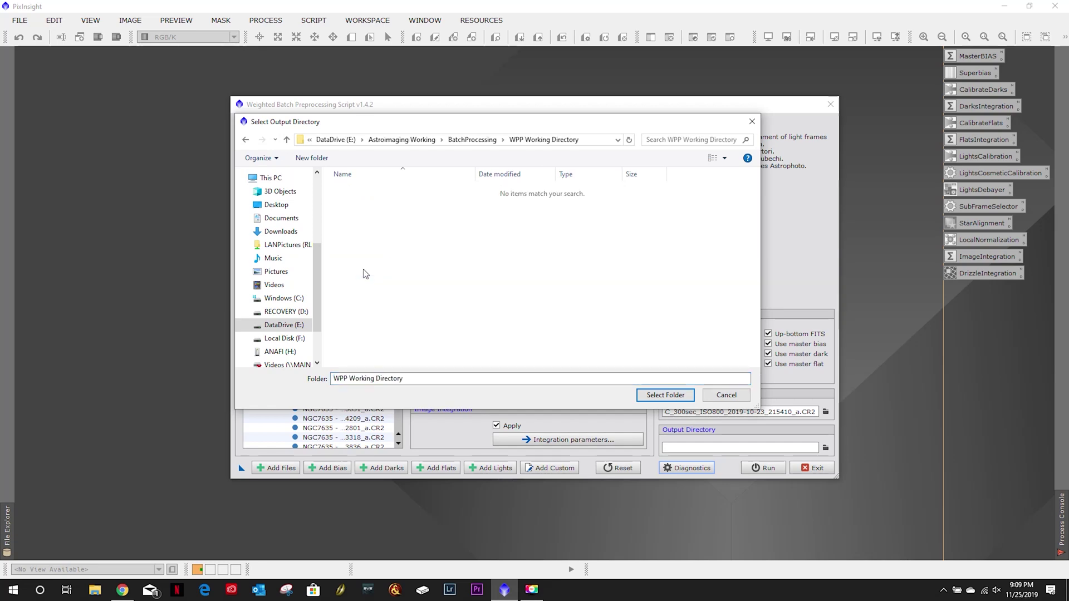
{"action": "left_click", "coordinate": [657, 397]}
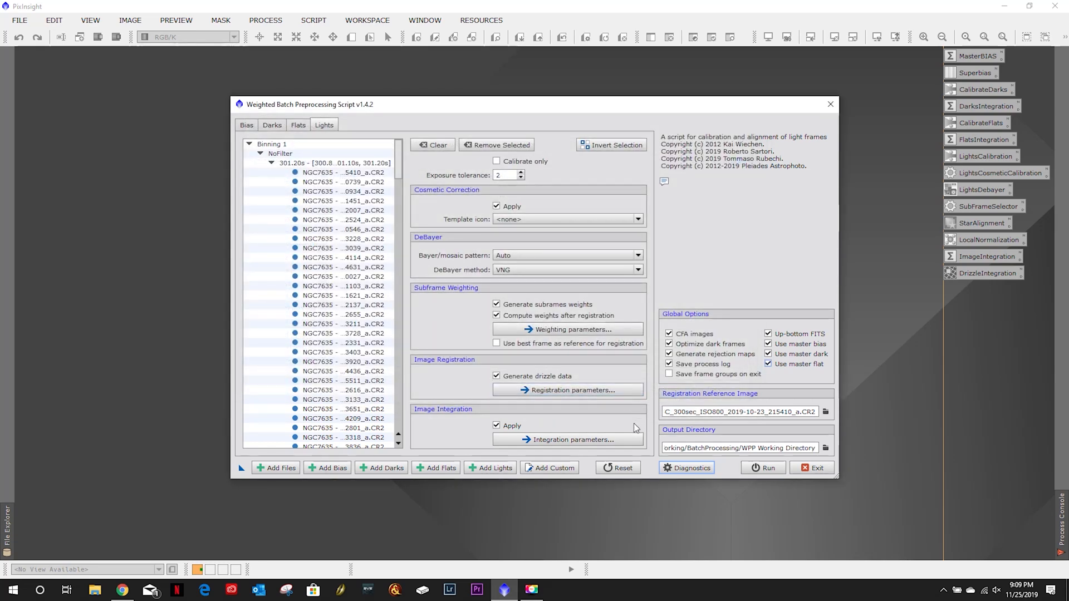
Step: Run Diagnostics and review the optimized master dark warning and cosmetic correction template error
{"action": "left_click", "coordinate": [687, 468]}
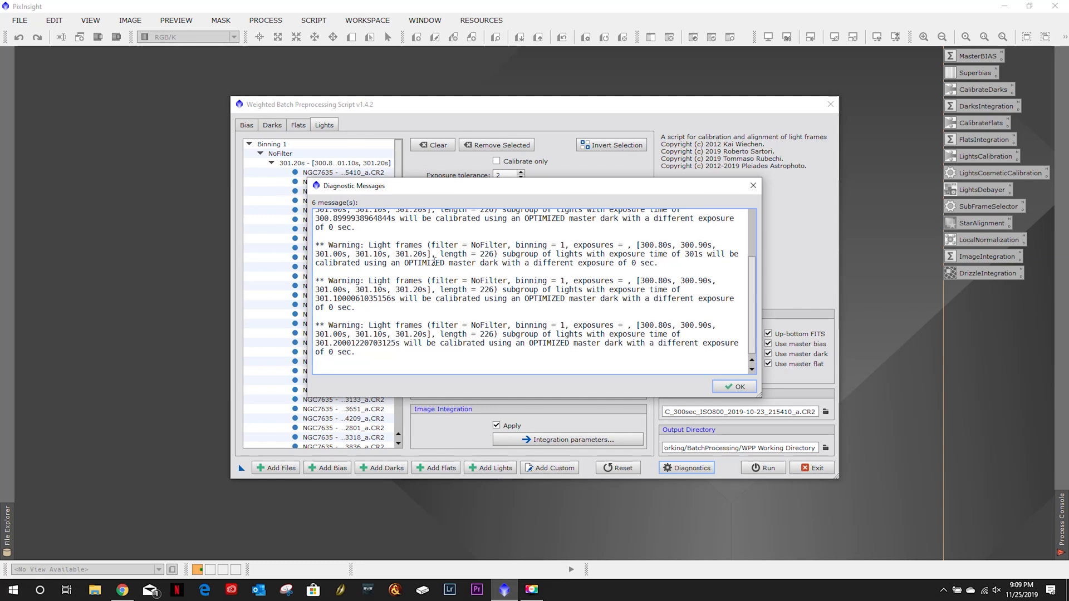
{"action": "left_click_drag", "start_coordinate": [357, 262], "coordinate": [676, 262]}
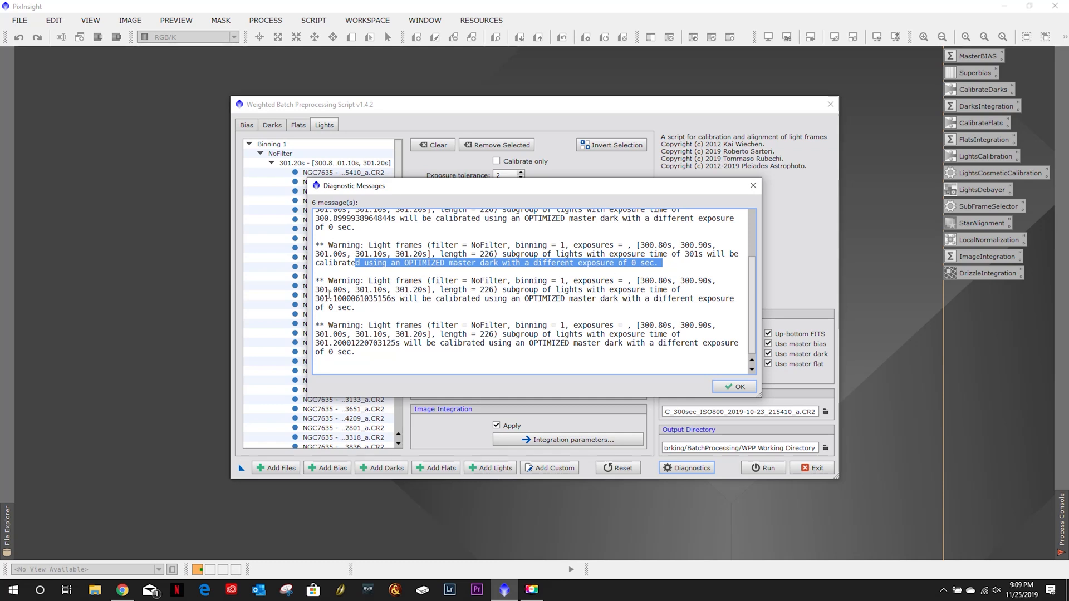
{"action": "scroll", "coordinate": [504, 298], "scroll_direction": "up", "scroll_amount": 3}
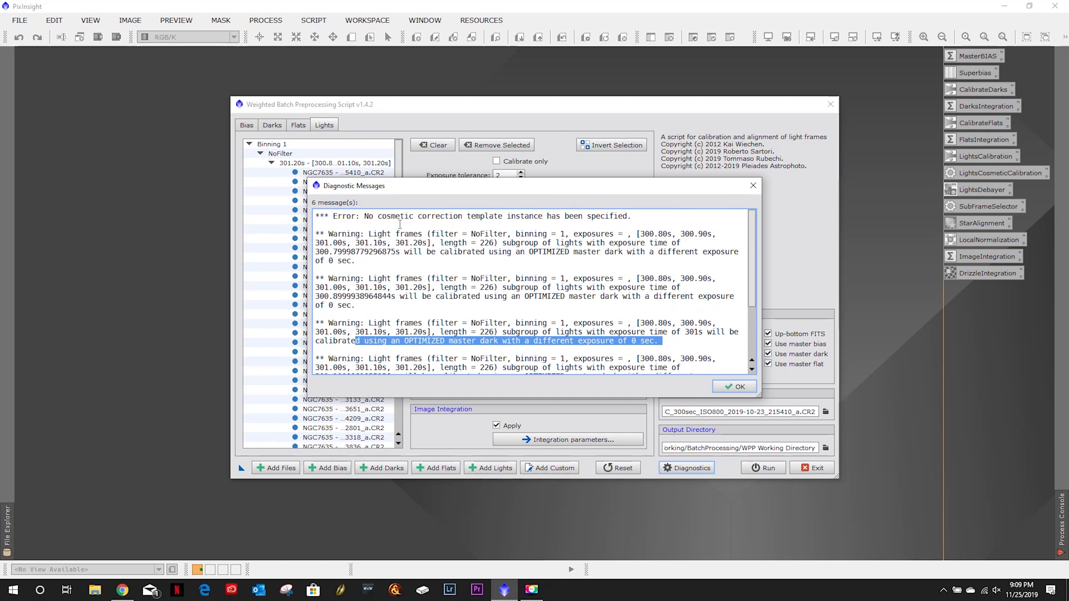
{"action": "left_click_drag", "start_coordinate": [430, 218], "coordinate": [621, 220]}
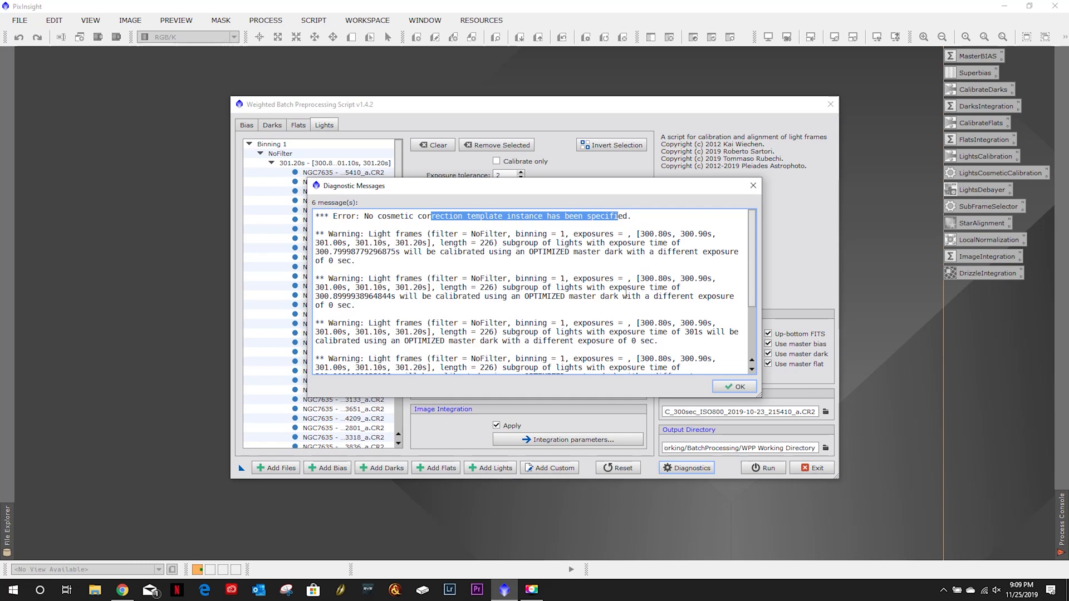
{"action": "left_click", "coordinate": [721, 389]}
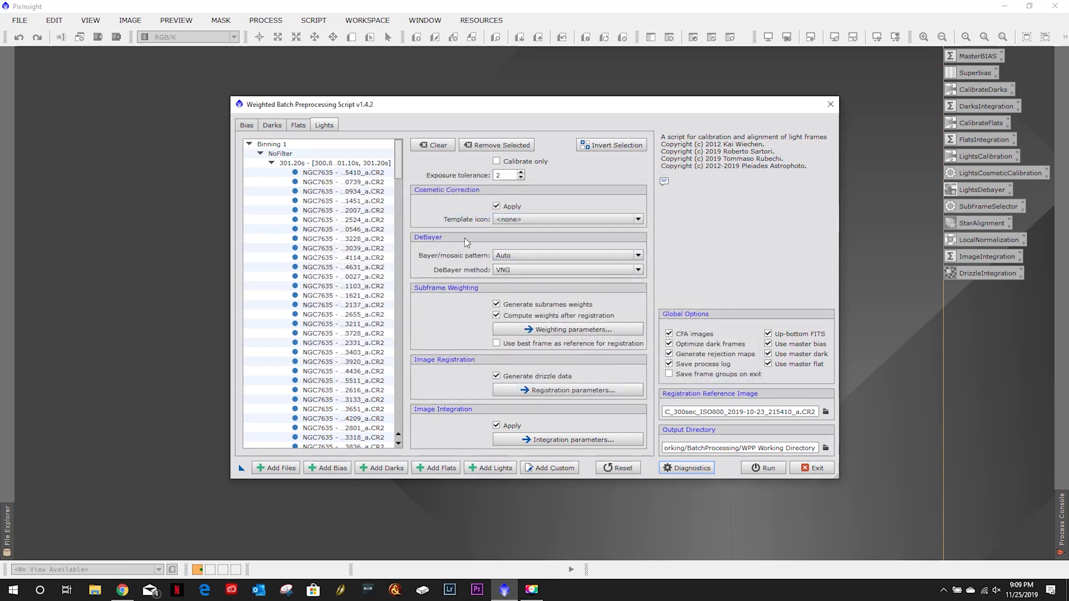
Step: Turn off cosmetic correction, re-run Diagnostics and close the remaining warnings
{"action": "left_click", "coordinate": [498, 206]}
{"action": "left_click", "coordinate": [695, 466]}
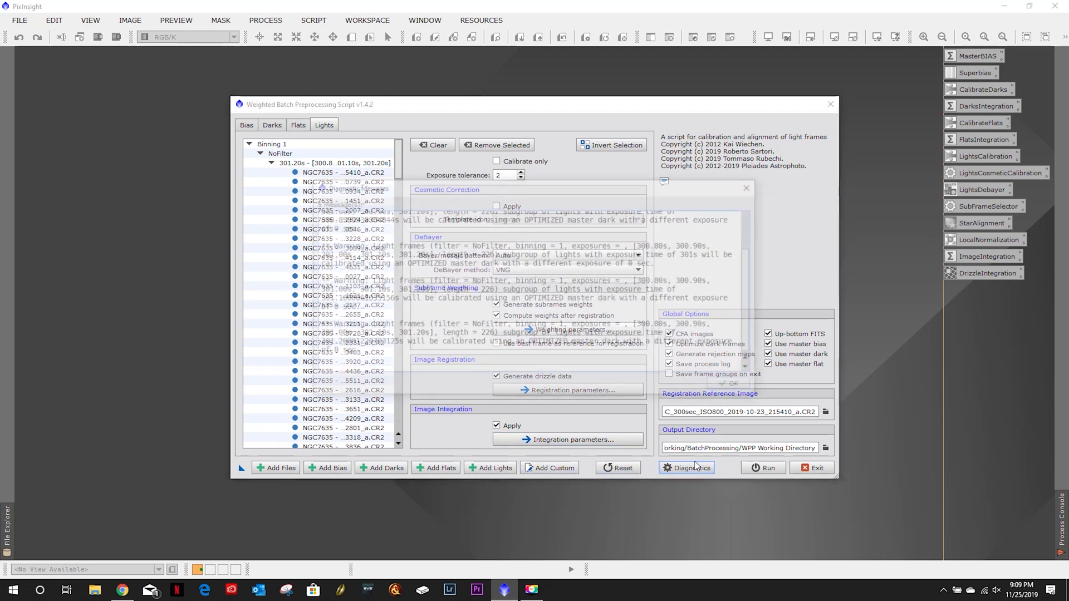
{"action": "scroll", "coordinate": [456, 226], "scroll_direction": "down", "scroll_amount": 1}
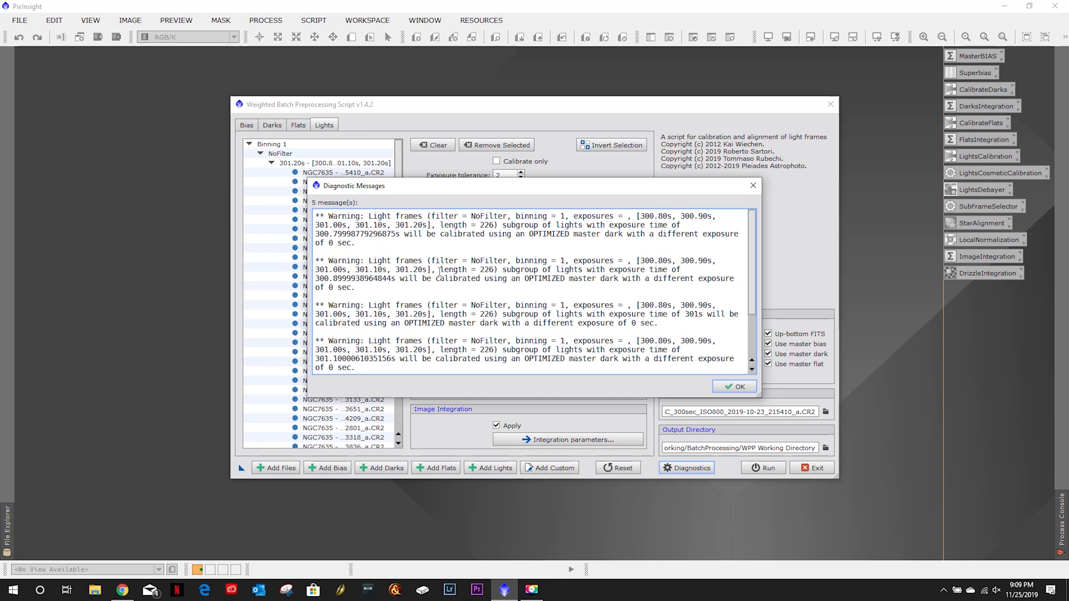
{"action": "scroll", "coordinate": [436, 273], "scroll_direction": "down", "scroll_amount": 1}
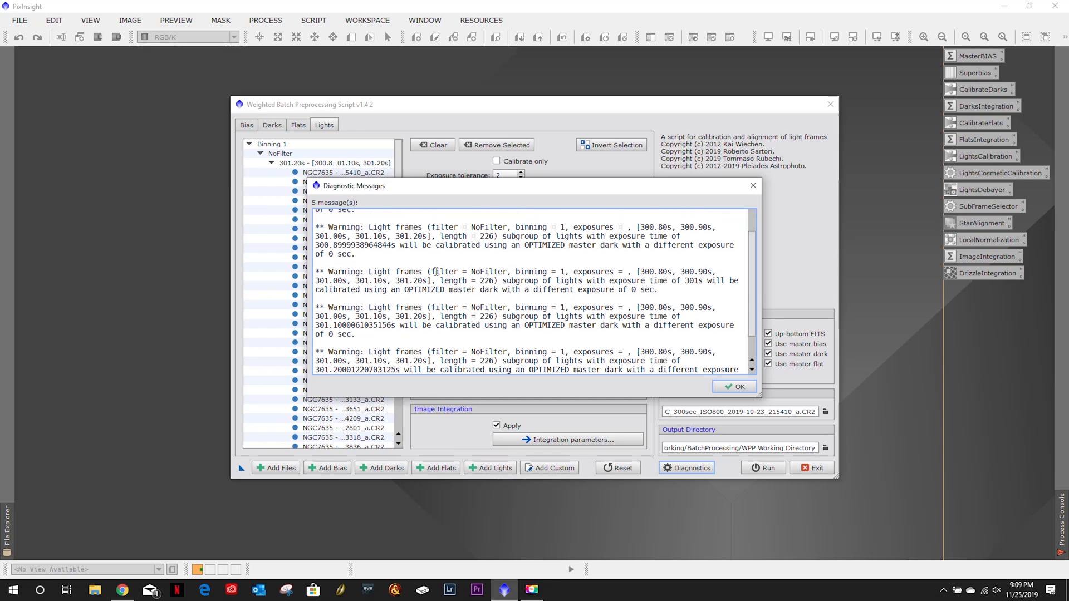
{"action": "scroll", "coordinate": [435, 273], "scroll_direction": "down", "scroll_amount": 1}
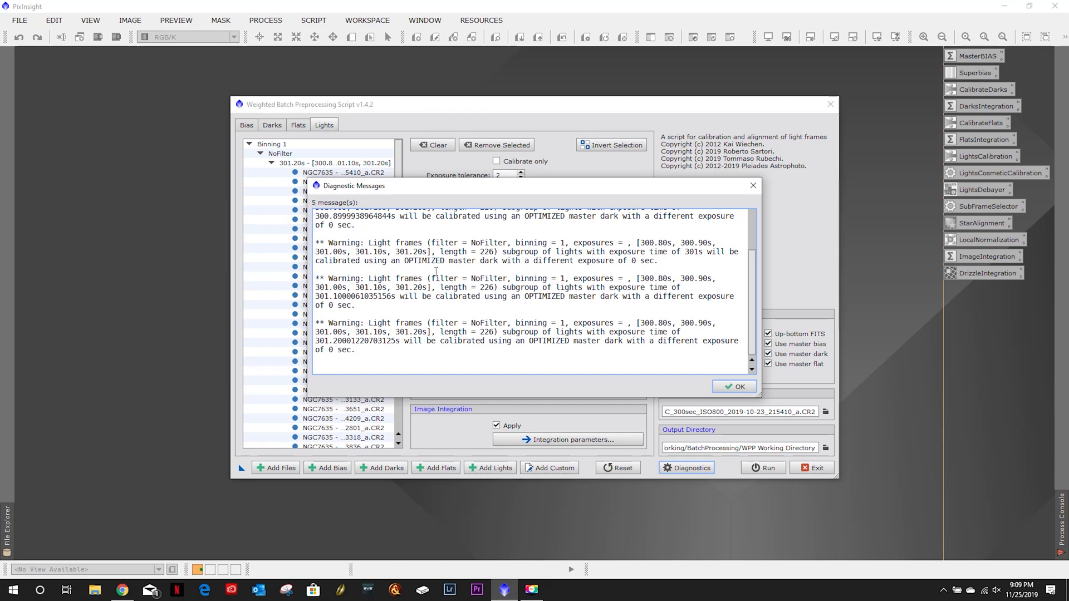
{"action": "left_click", "coordinate": [739, 386]}
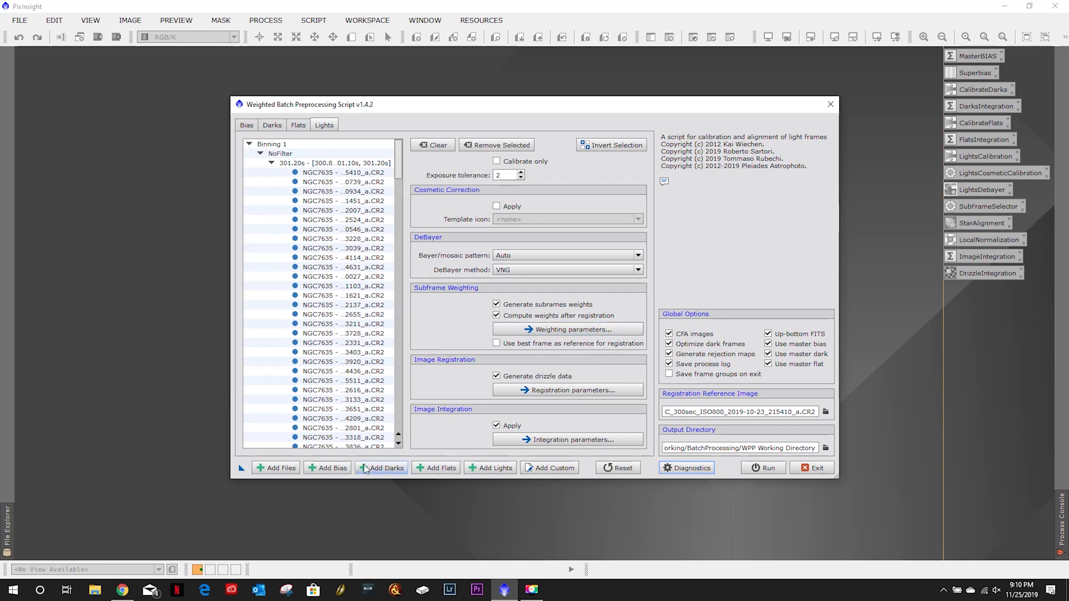
Step: Start the WBPP batch run and accept the diagnostics warnings to proceed
{"action": "left_click", "coordinate": [770, 469]}
{"action": "left_click", "coordinate": [692, 388]}
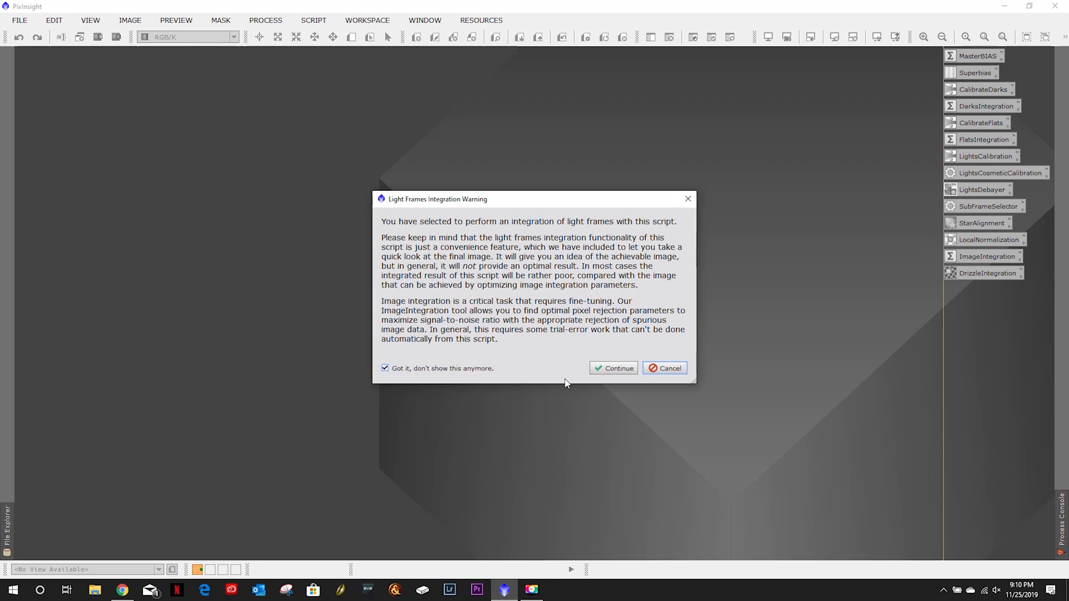
Step: Continue past the integration warning so the 226 light frames are integrated into a master light
{"action": "left_click", "coordinate": [609, 369]}
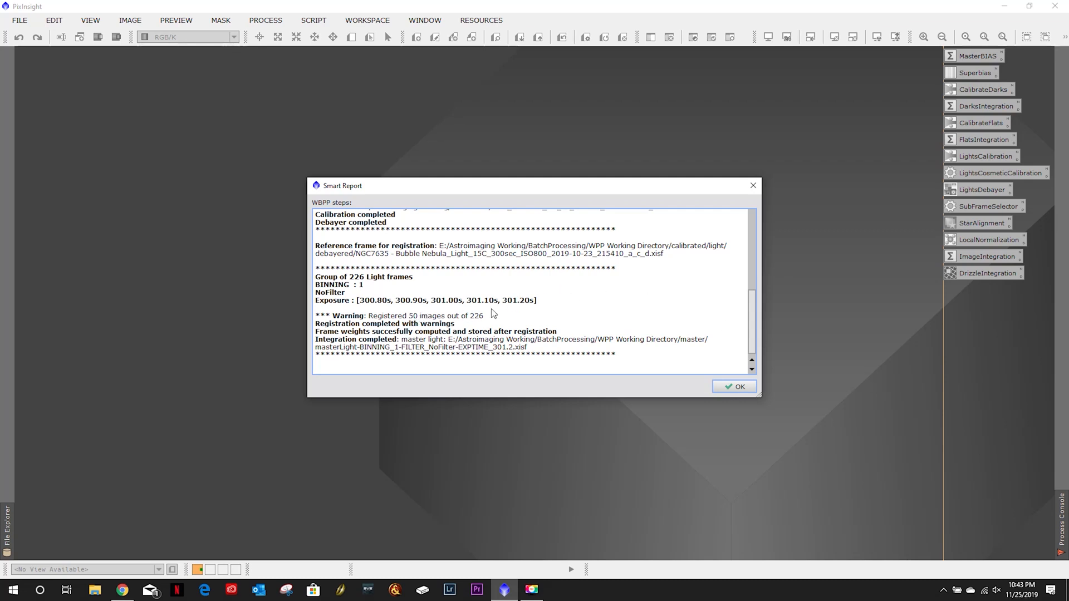
{"action": "mouse_move", "coordinate": [750, 329]}
{"action": "left_mouse_down"}
{"action": "mouse_move", "coordinate": [745, 237]}
{"action": "mouse_move", "coordinate": [753, 333]}
{"action": "left_mouse_up"}
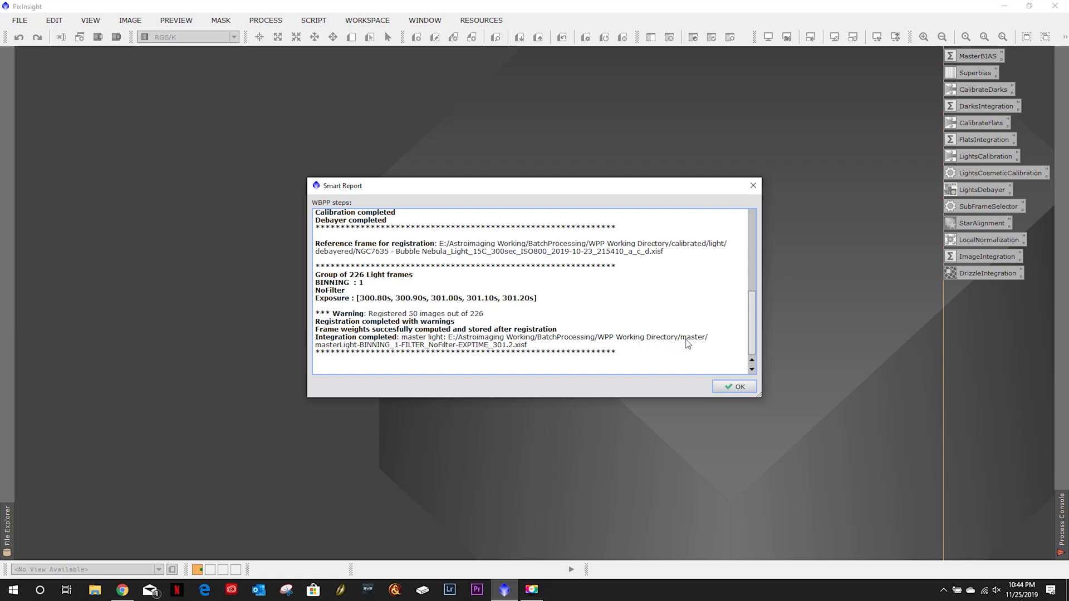
Step: Close the Smart Report after reviewing the integration summary
{"action": "left_click", "coordinate": [735, 387]}
Step: Exit the Weighted Batch Preprocessing script and confirm leaving it
{"action": "left_click", "coordinate": [812, 468]}
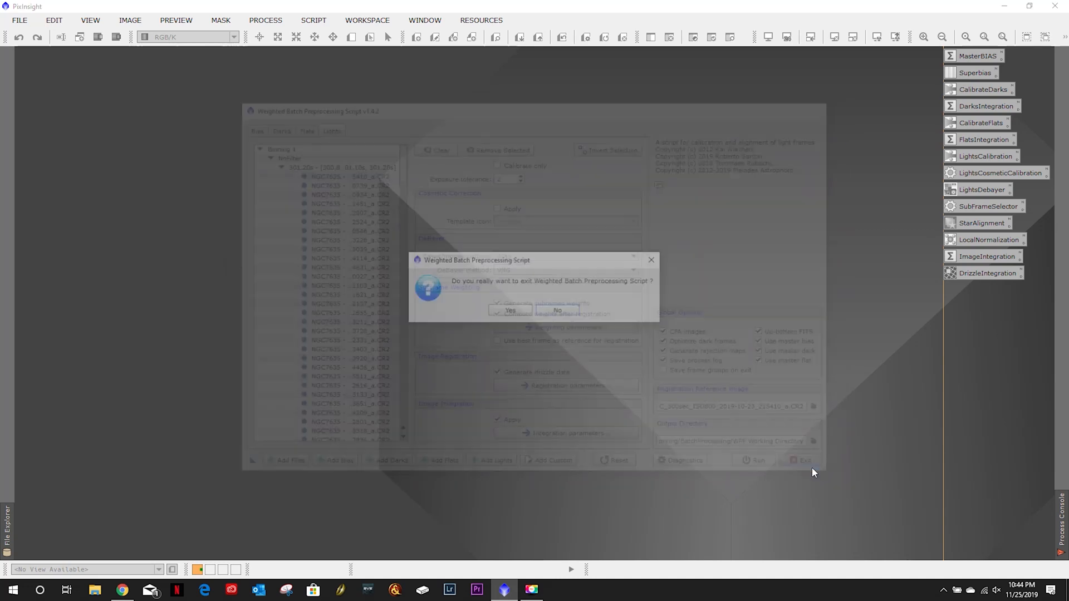
{"action": "left_click", "coordinate": [509, 311]}
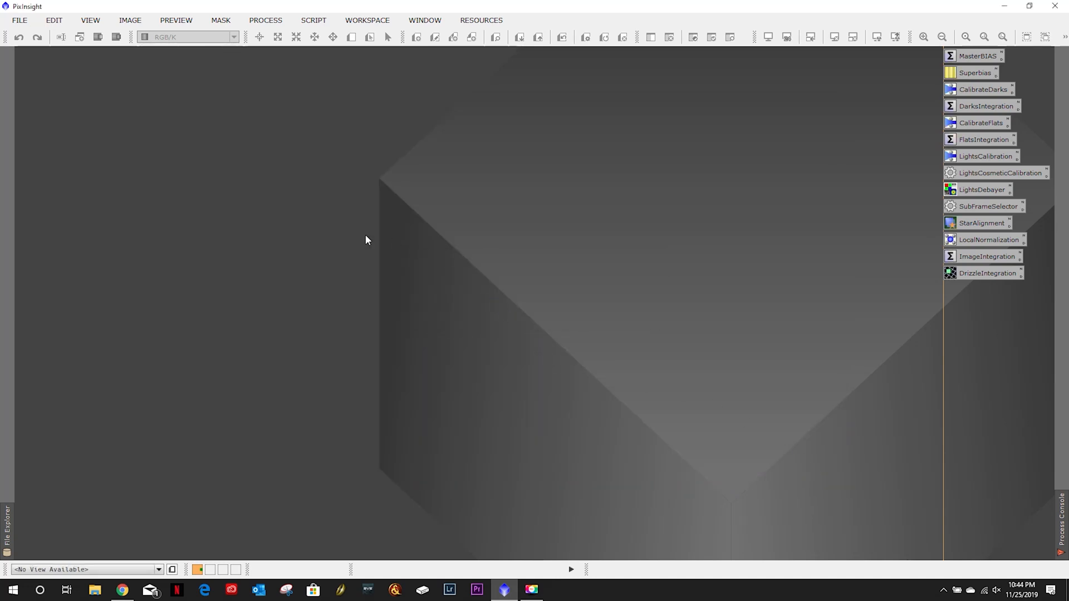
Step: Load the integrated master light file from the WBPP master folder
{"action": "double_click", "coordinate": [229, 181]}
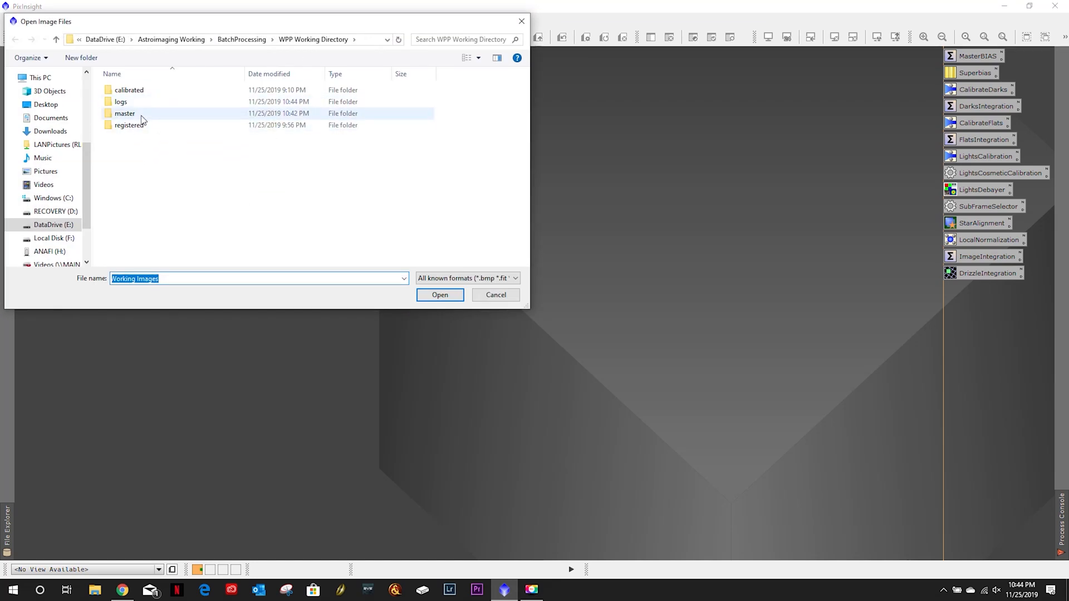
{"action": "left_click", "coordinate": [142, 117]}
{"action": "double_click", "coordinate": [143, 116]}
{"action": "double_click", "coordinate": [147, 90]}
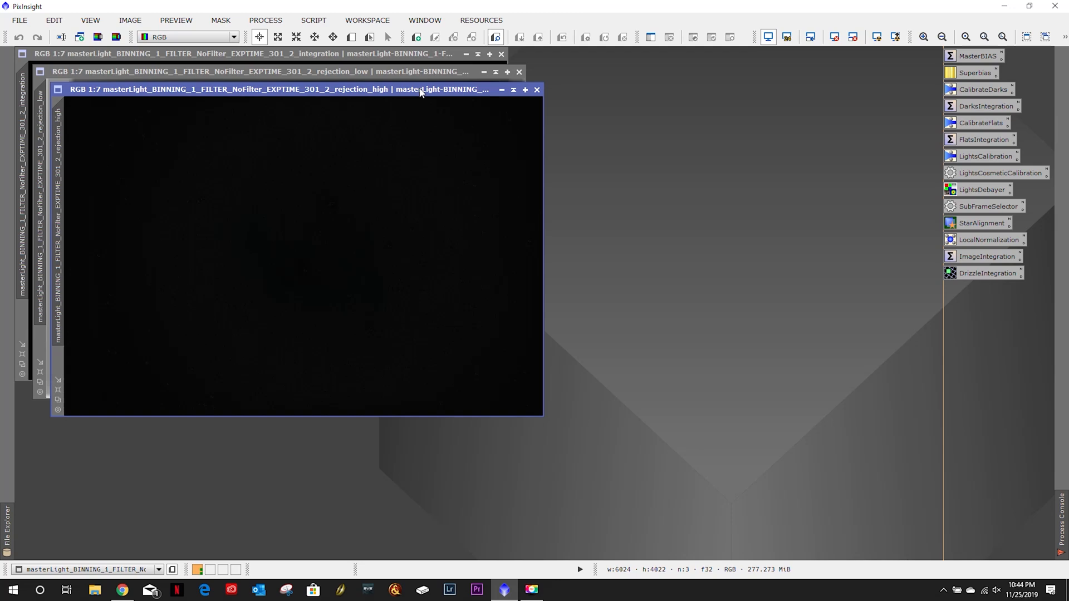
Step: Close the rejection_high and rejection_low maps and auto-stretch the master light with STF
{"action": "left_click", "coordinate": [537, 89]}
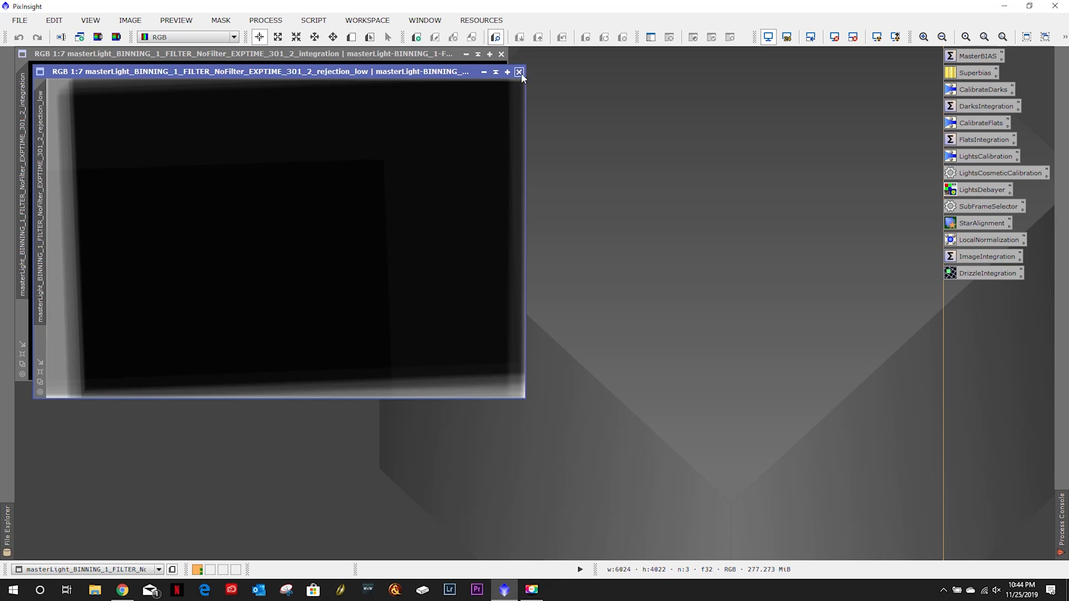
{"action": "left_click", "coordinate": [519, 72]}
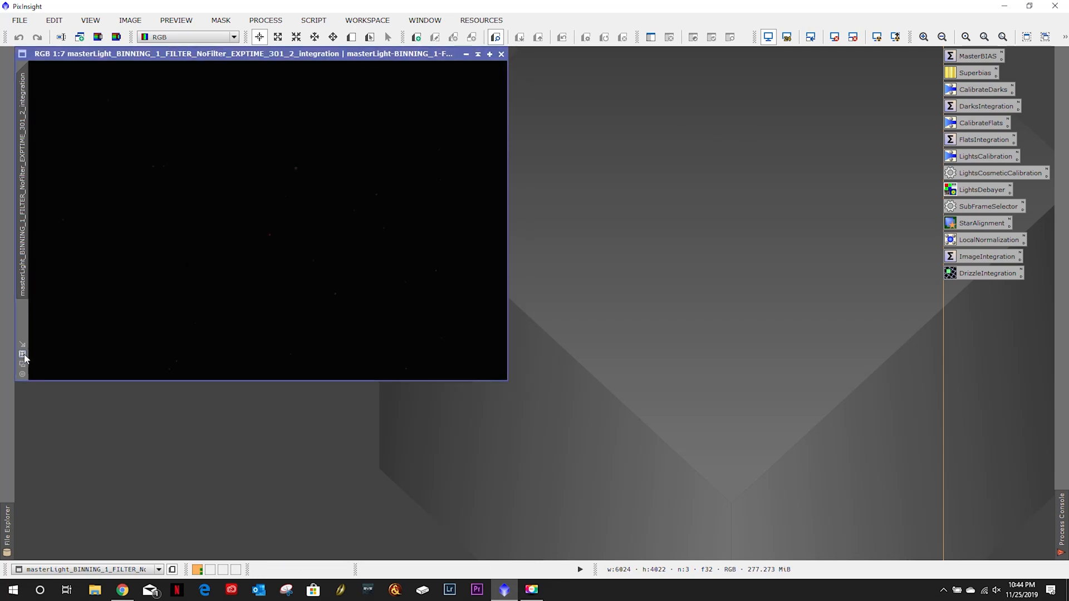
{"action": "scroll", "coordinate": [287, 325], "scroll_direction": "up", "scroll_amount": 2}
{"action": "left_click", "coordinate": [876, 37]}
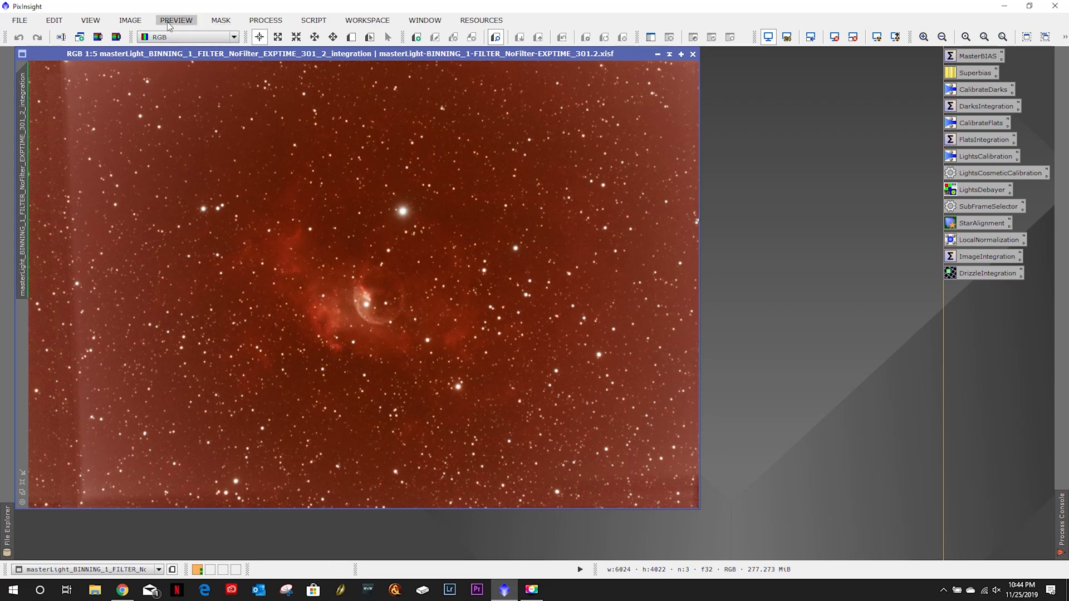
Step: Run AutomaticBackgroundExtractor on the master light and close the generated background model
{"action": "left_click", "coordinate": [274, 23]}
{"action": "mouse_move", "coordinate": [297, 38]}
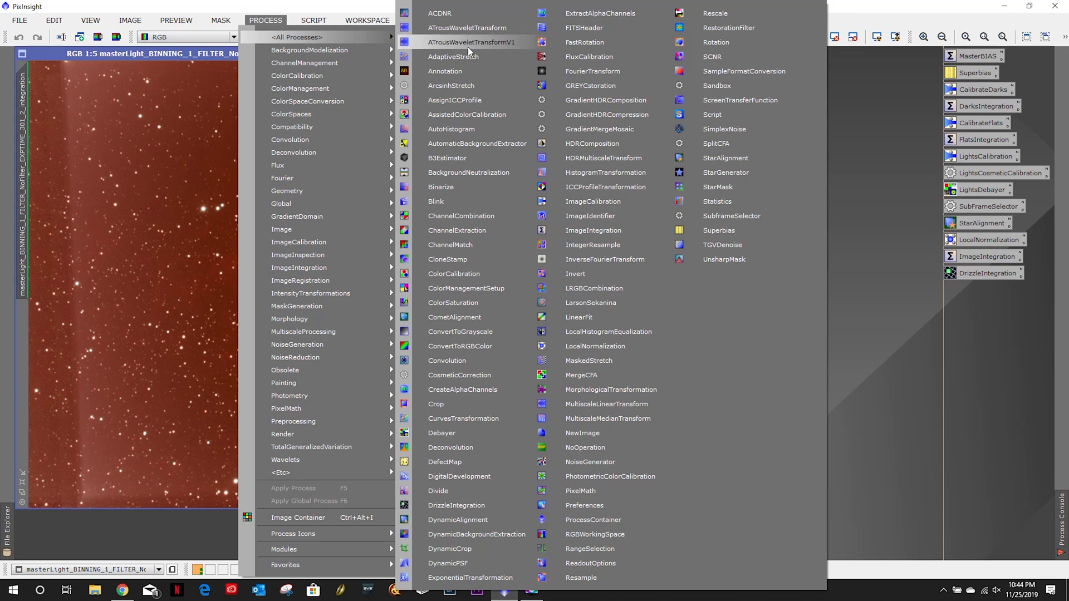
{"action": "left_click", "coordinate": [472, 143]}
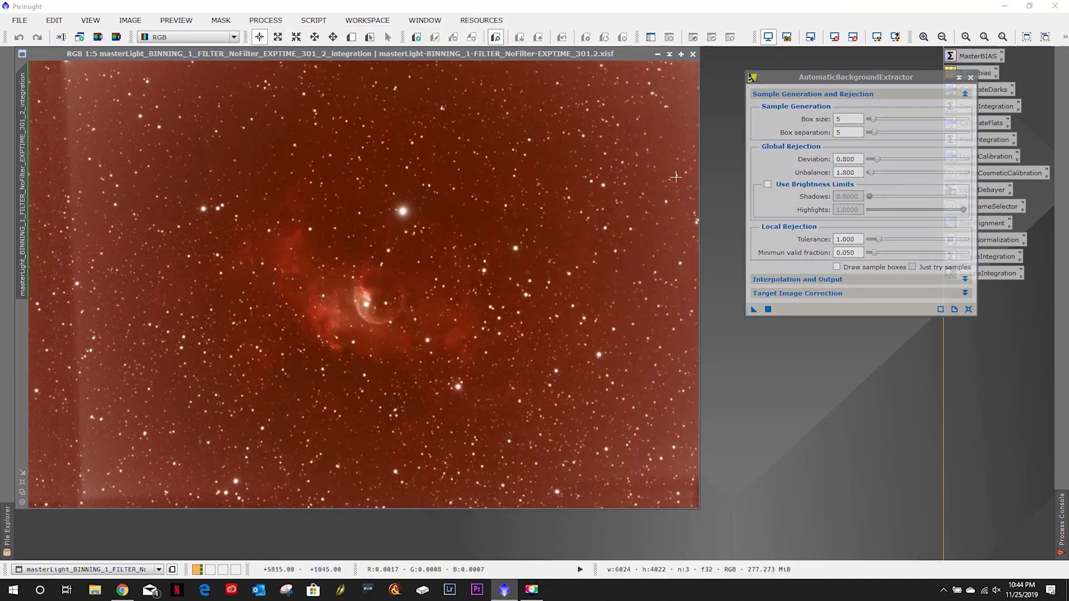
{"action": "left_click", "coordinate": [754, 310]}
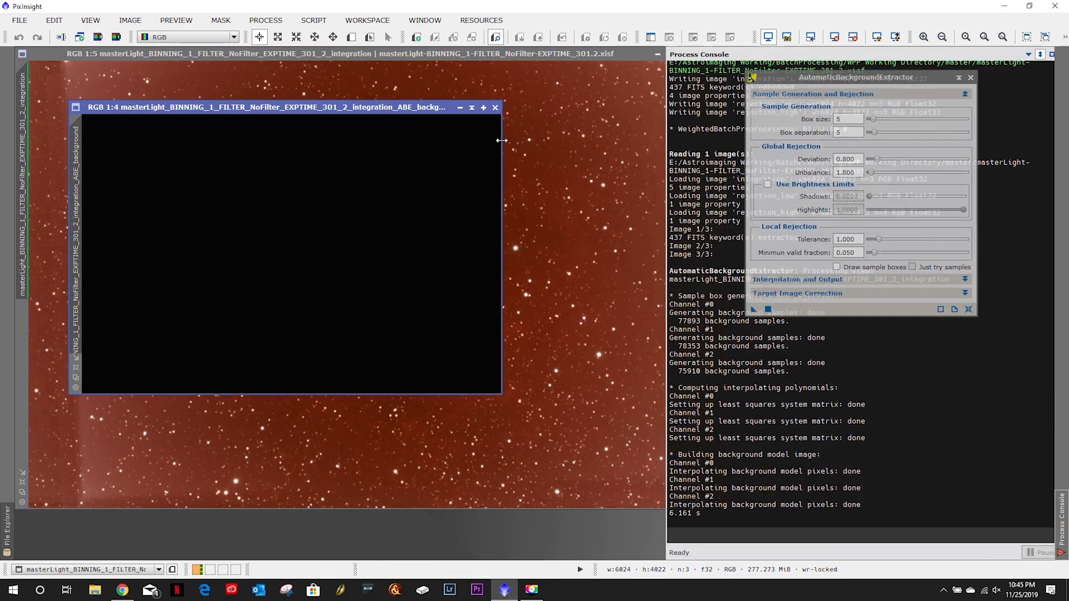
{"action": "left_click", "coordinate": [495, 107]}
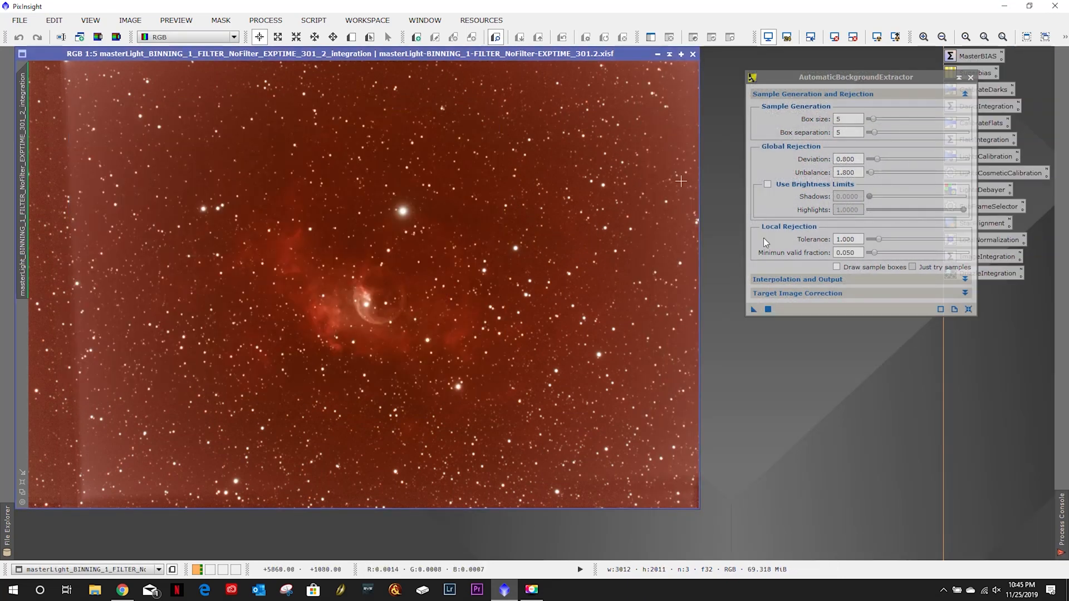
Step: Set ABE Target Image Correction to Subtraction with Discard background model enabled
{"action": "left_click", "coordinate": [841, 293]}
{"action": "left_click", "coordinate": [844, 308]}
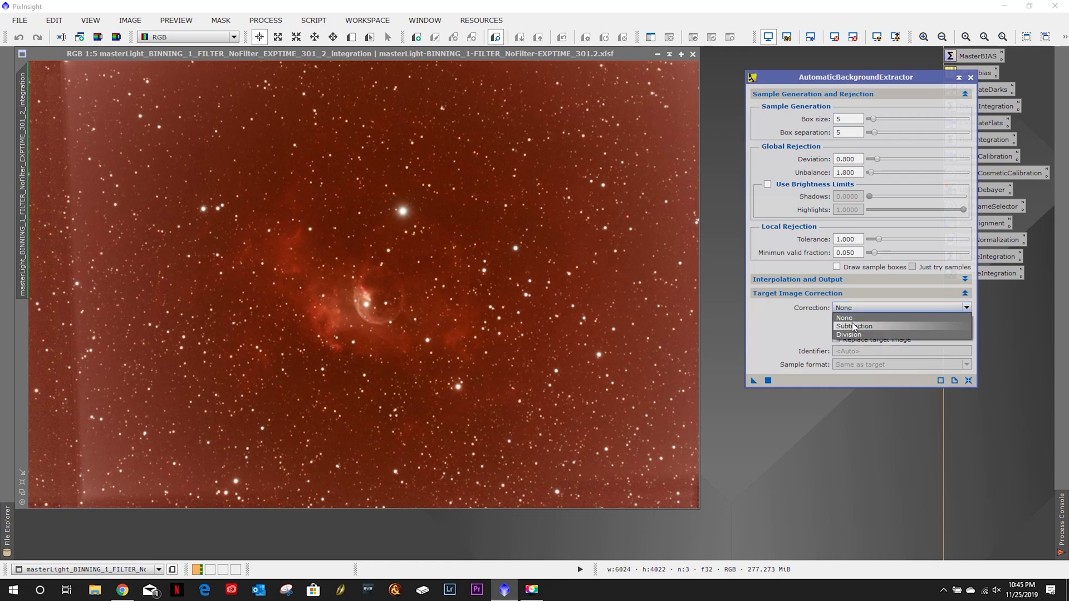
{"action": "left_click", "coordinate": [854, 327]}
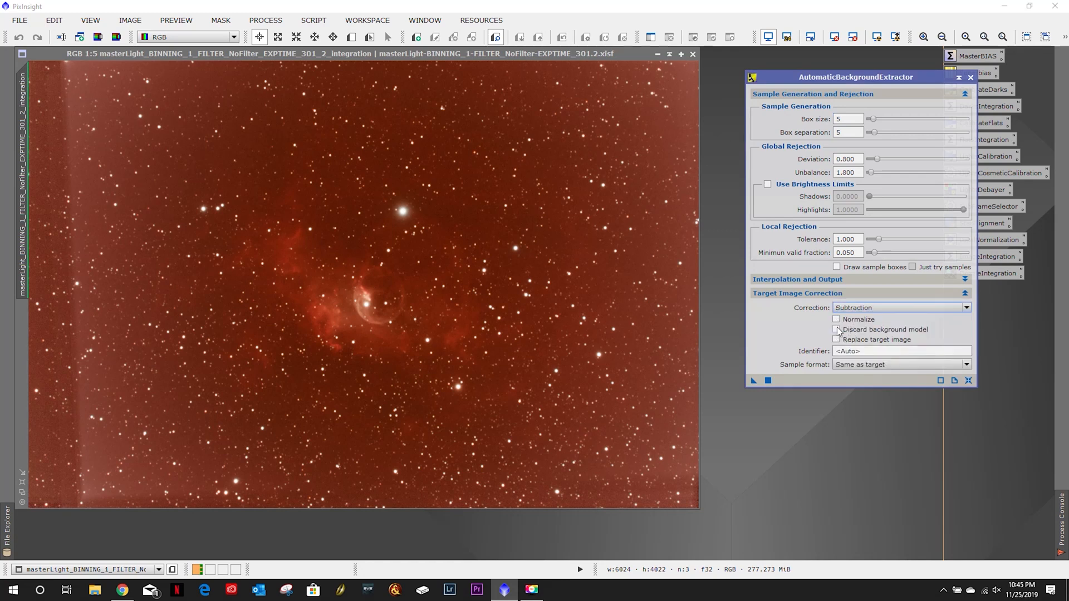
{"action": "left_click", "coordinate": [838, 330]}
Step: Apply ABE to the master light via New Instance and reposition the resulting _ABE window
{"action": "left_click_drag", "start_coordinate": [755, 383], "coordinate": [504, 326]}
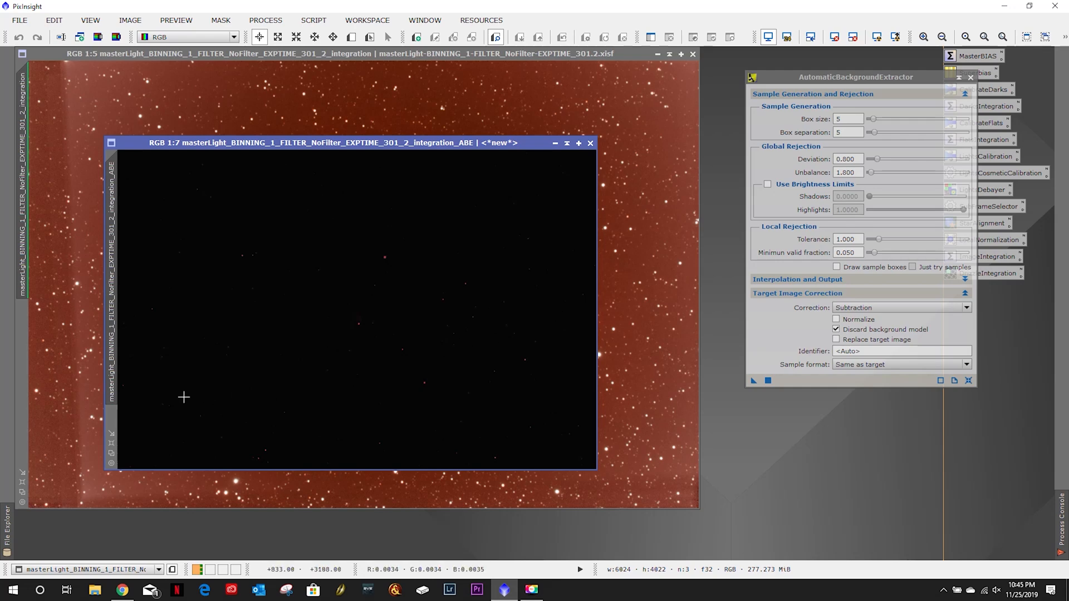
{"action": "scroll", "coordinate": [375, 276], "scroll_direction": "up", "scroll_amount": 2}
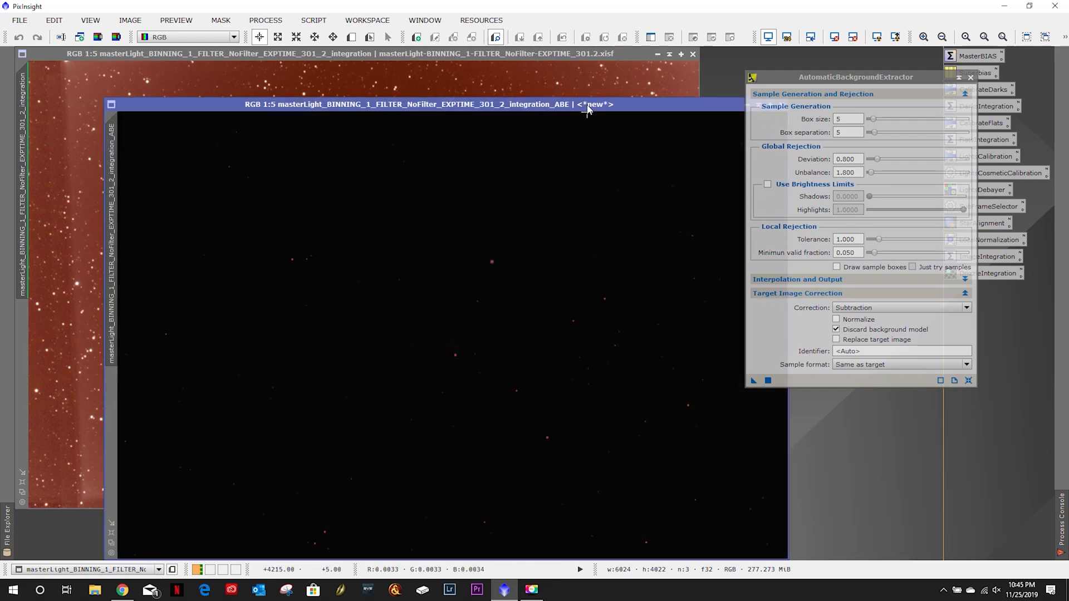
{"action": "left_click_drag", "start_coordinate": [585, 106], "coordinate": [515, 69]}
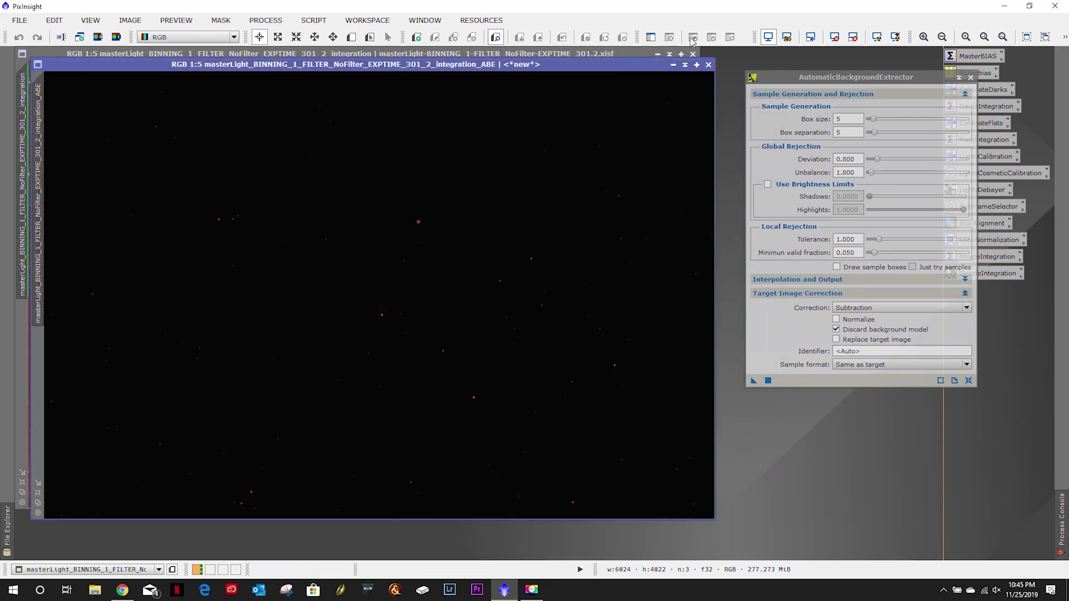
Step: Auto-stretch the _ABE image with STF to reveal the Bubble Nebula
{"action": "left_click", "coordinate": [873, 37]}
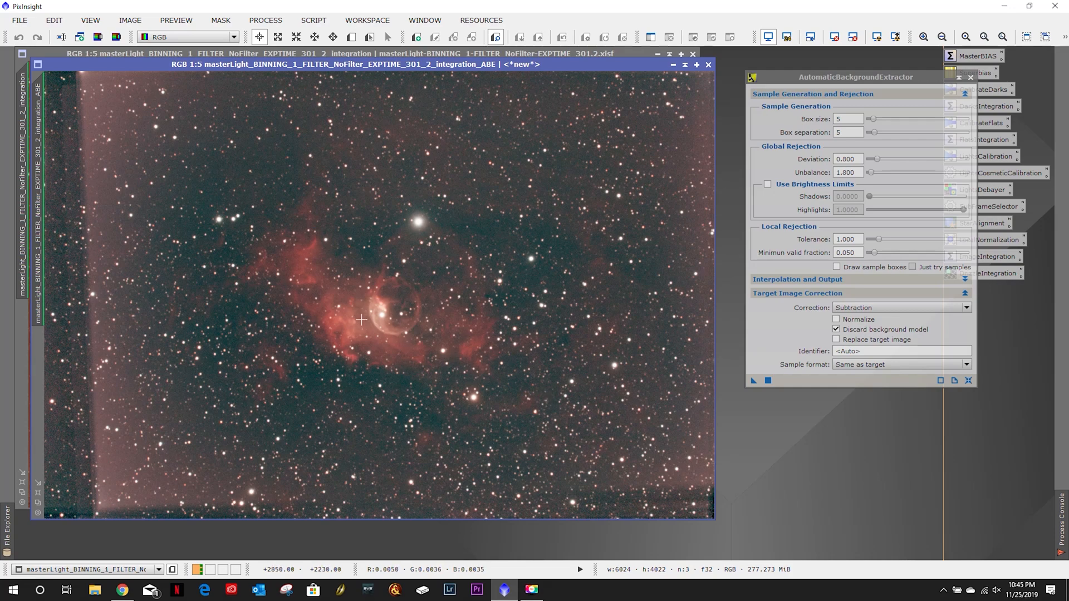
{"action": "scroll", "coordinate": [362, 319], "scroll_direction": "up", "scroll_amount": 2}
{"action": "scroll", "coordinate": [361, 320], "scroll_direction": "up", "scroll_amount": 2}
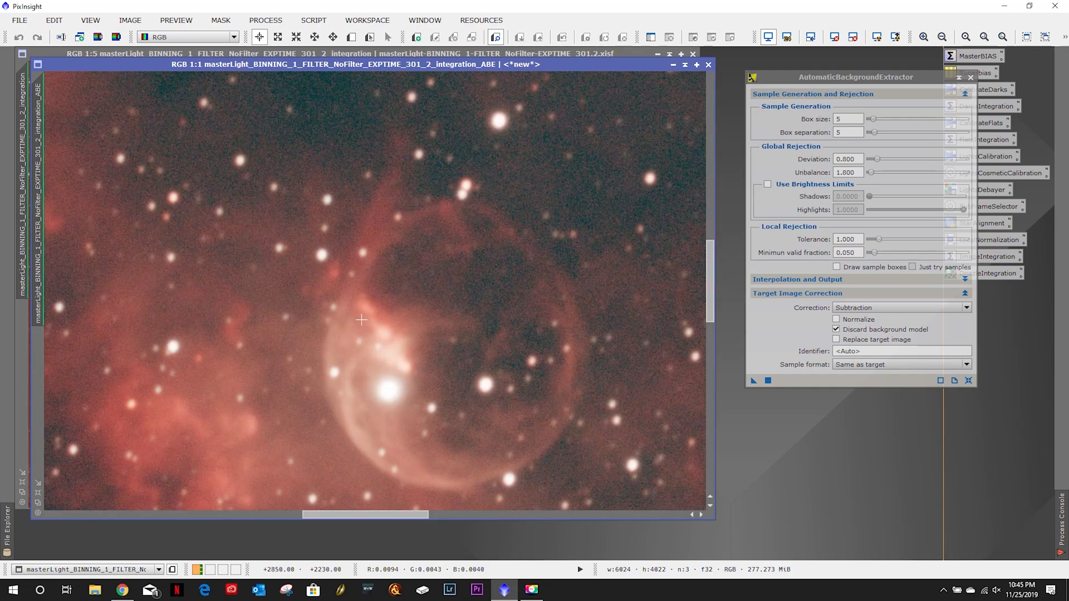
{"action": "scroll", "coordinate": [361, 319], "scroll_direction": "down", "scroll_amount": 2}
{"action": "scroll", "coordinate": [361, 319], "scroll_direction": "down", "scroll_amount": 3}
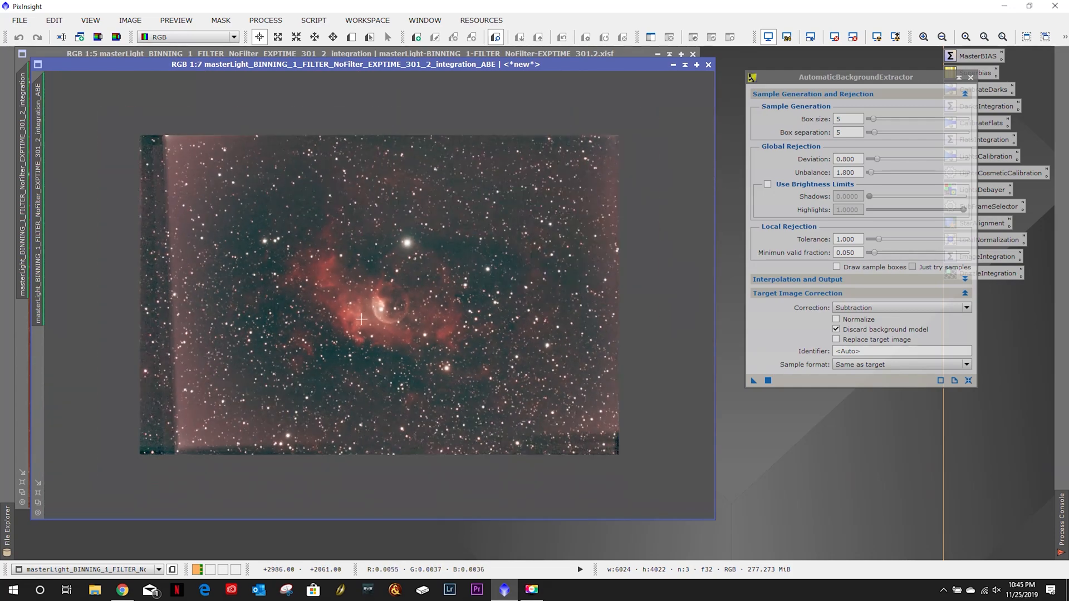
{"action": "scroll", "coordinate": [361, 319], "scroll_direction": "up", "scroll_amount": 1}
{"action": "scroll", "coordinate": [362, 319], "scroll_direction": "up", "scroll_amount": 1}
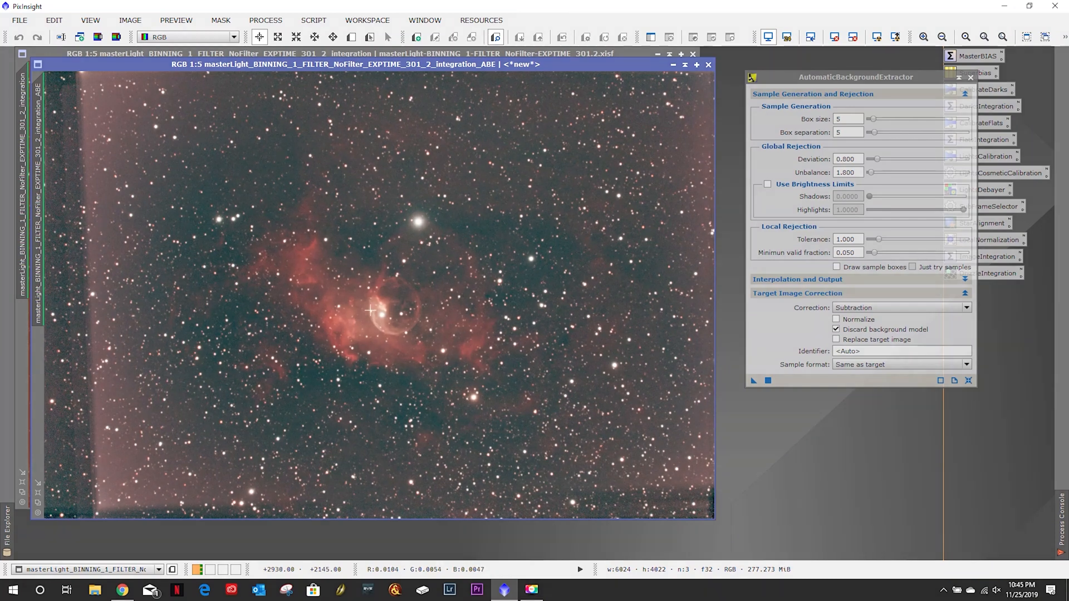